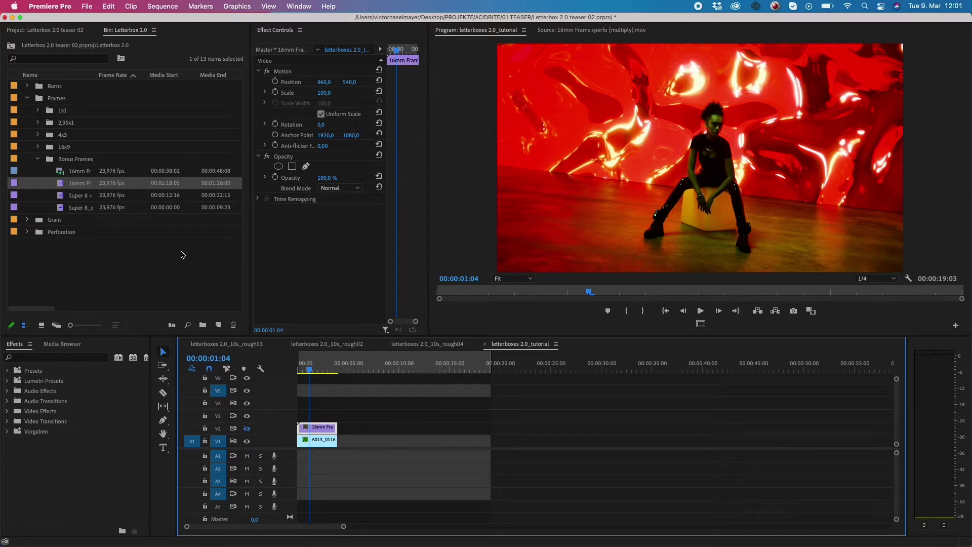
pyautogui.click(27, 233)
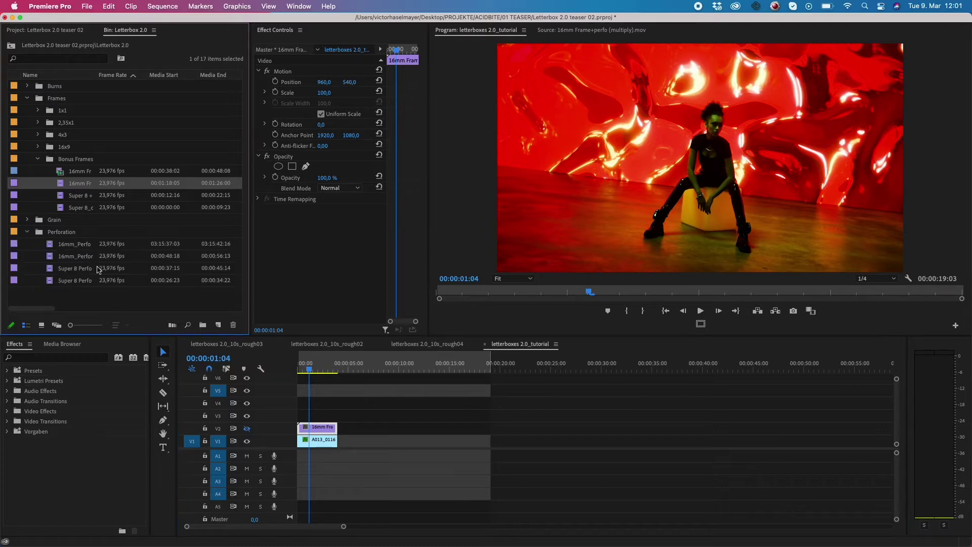
pyautogui.click(27, 233)
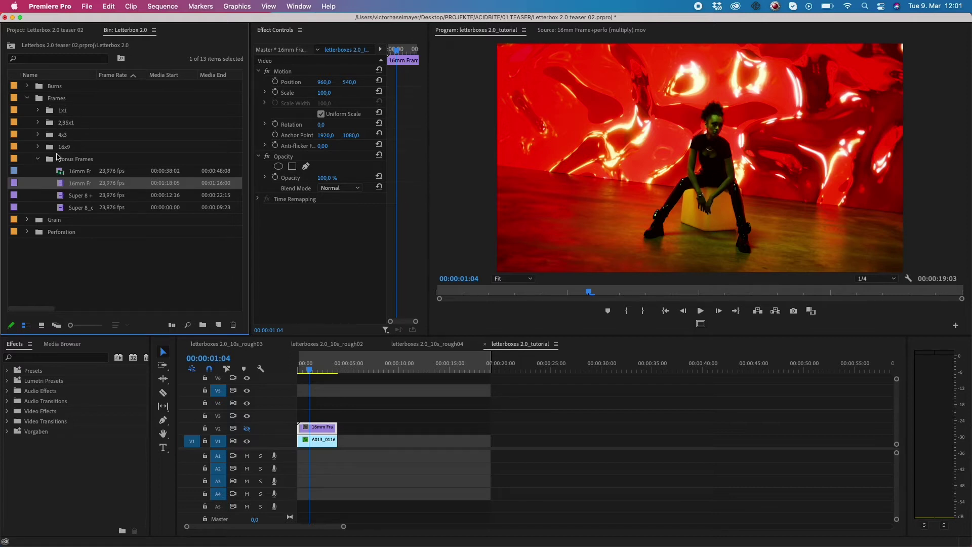
# Place 2,35x1_02 (multiply).mov from the 2,35x1 frames bin on track V3 at the start of the sequence
pyautogui.click(38, 160)
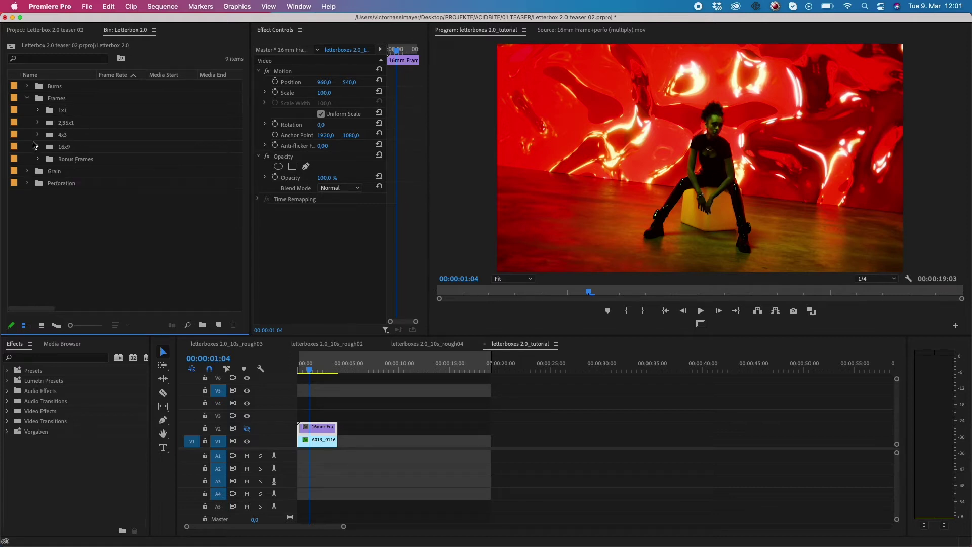
pyautogui.click(38, 123)
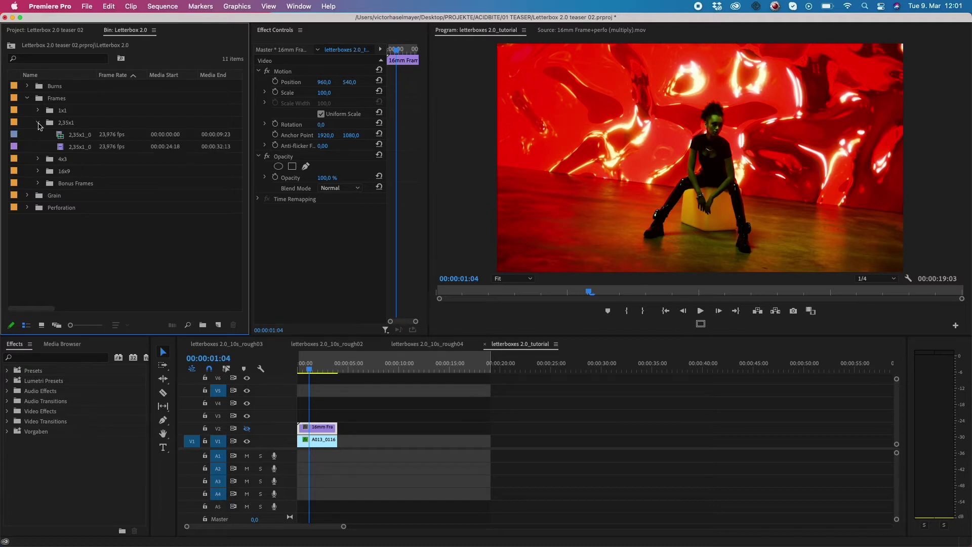
pyautogui.doubleClick(83, 143)
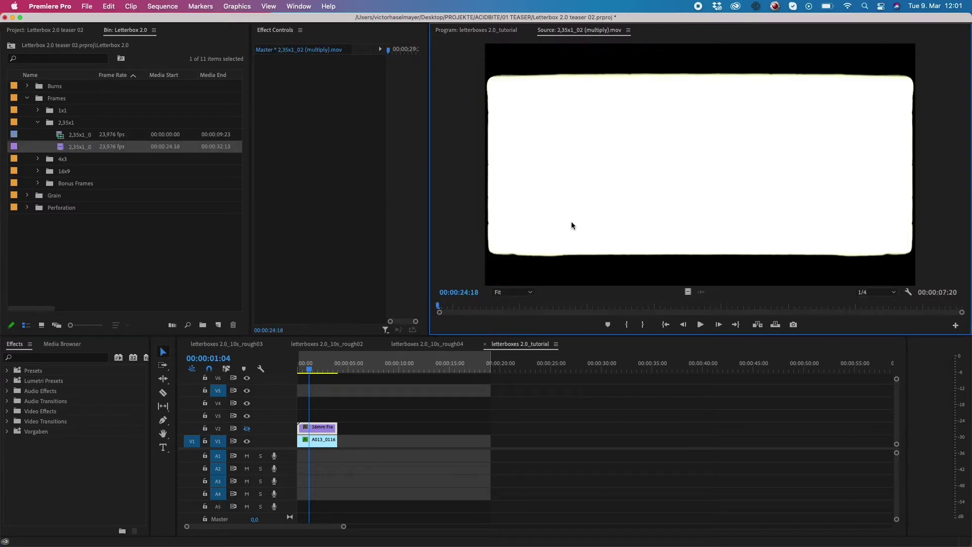
pyautogui.moveTo(541, 340); pyautogui.dragTo(310, 416)
# Set the 2,35x1 frame clip on V3 to the frame size and set its blend mode to Multiply
pyautogui.rightClick(334, 419)
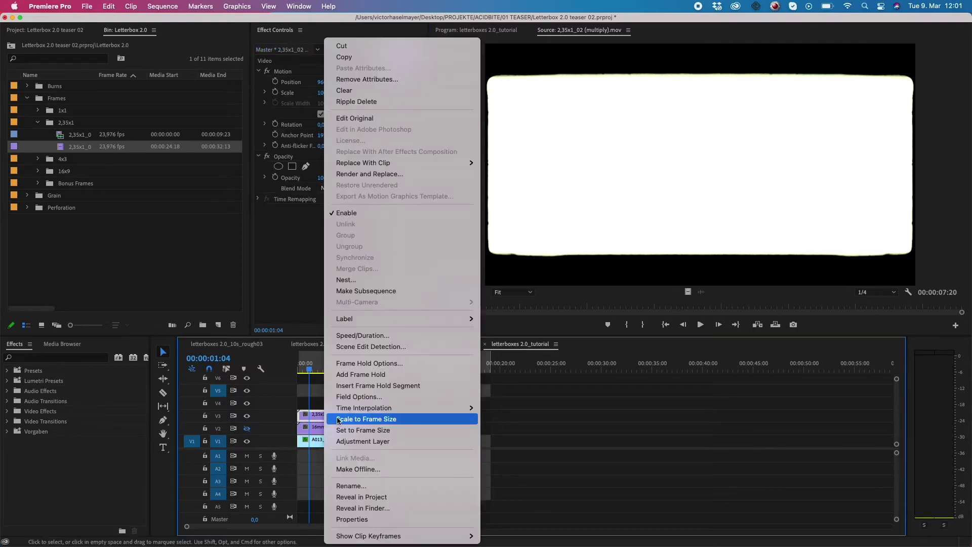
pyautogui.click(354, 430)
pyautogui.click(349, 190)
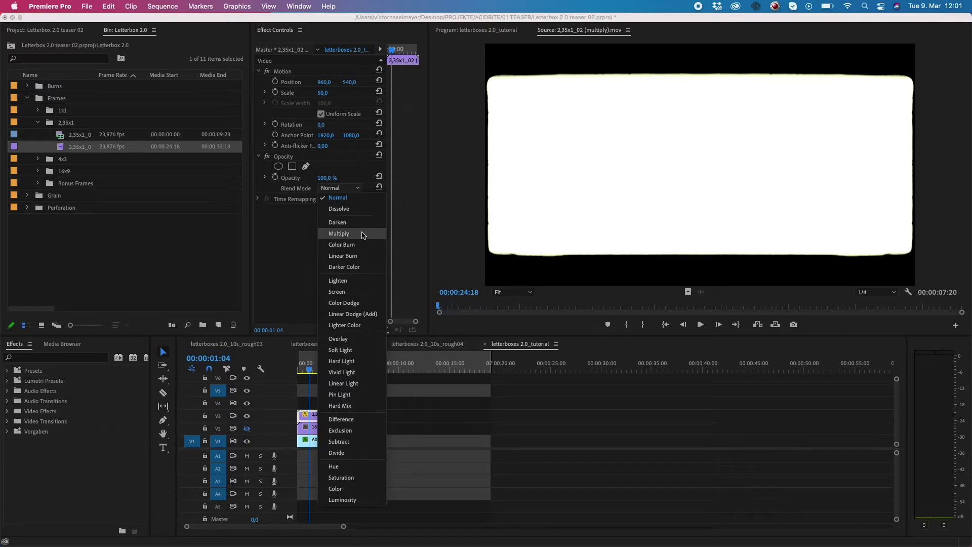
pyautogui.click(363, 233)
# Shorten the end of the 2,35x1 frame clip on V3 to about 5.5 seconds while playing the sequence
pyautogui.click(306, 373)
pyautogui.press('space')
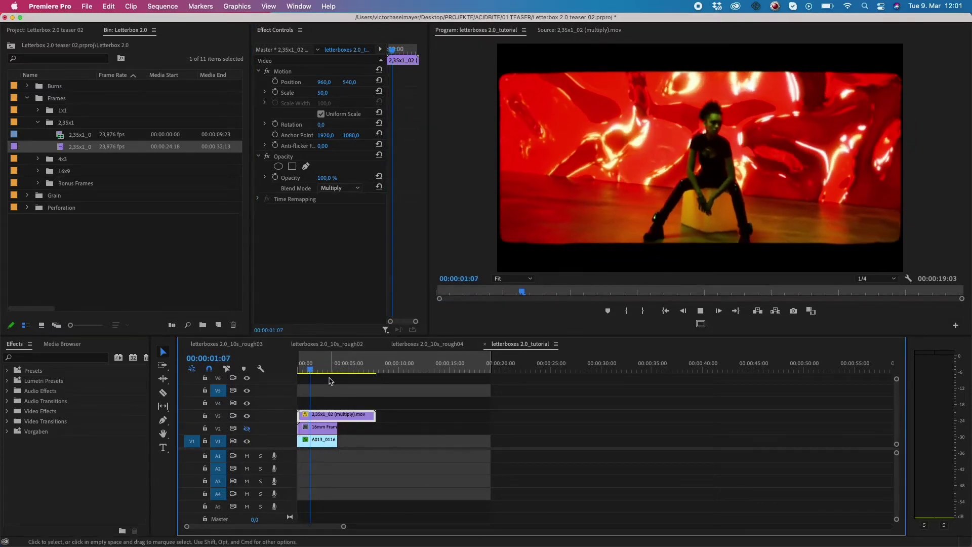
pyautogui.moveTo(376, 415); pyautogui.dragTo(355, 415)
pyautogui.press('space')
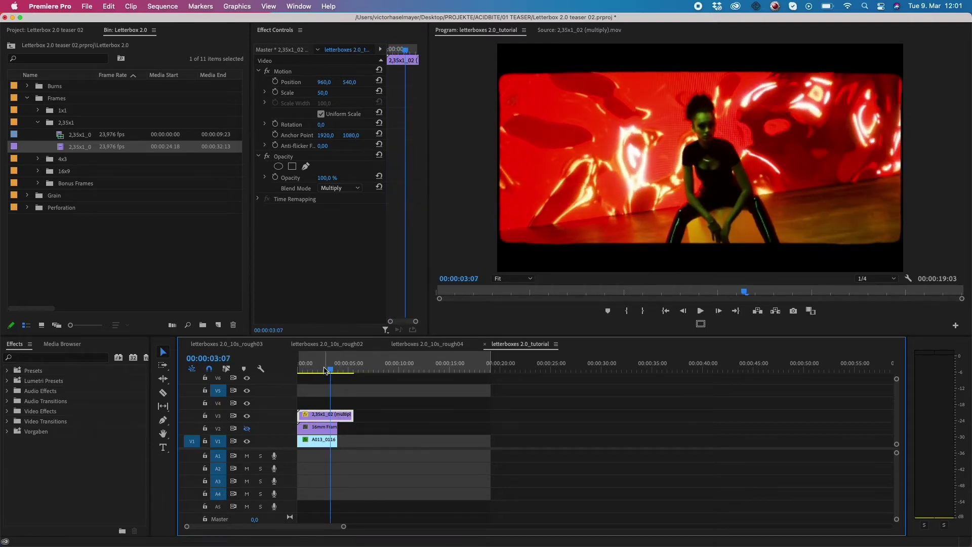
# Play the sequence from the start in the maximized program monitor with the playback resolution set to Full
pyautogui.press('Home')
pyautogui.press('`')
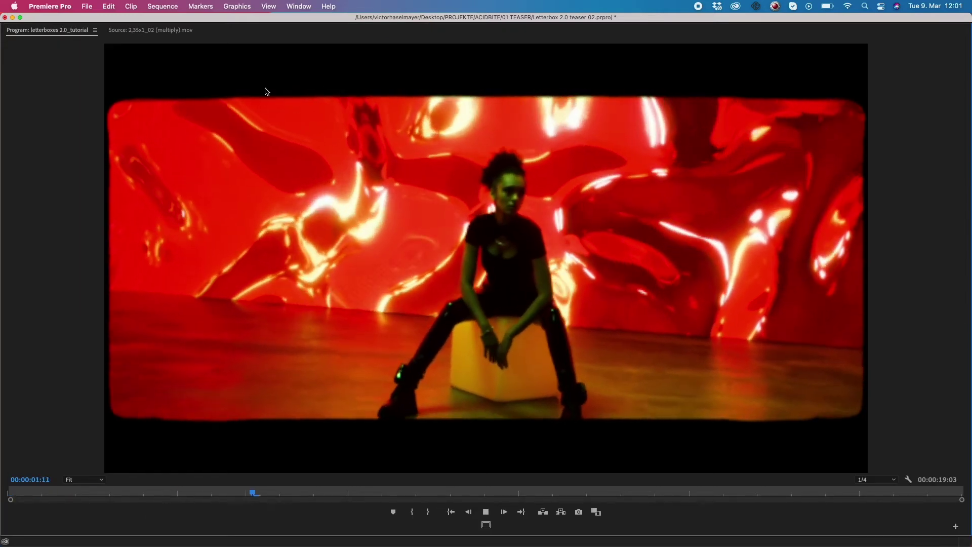
pyautogui.click(876, 479)
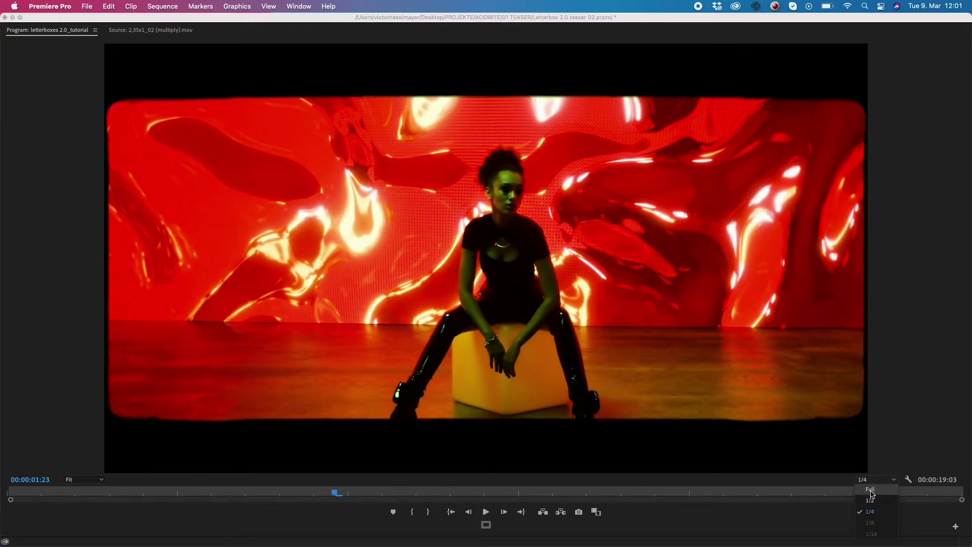
pyautogui.click(868, 486)
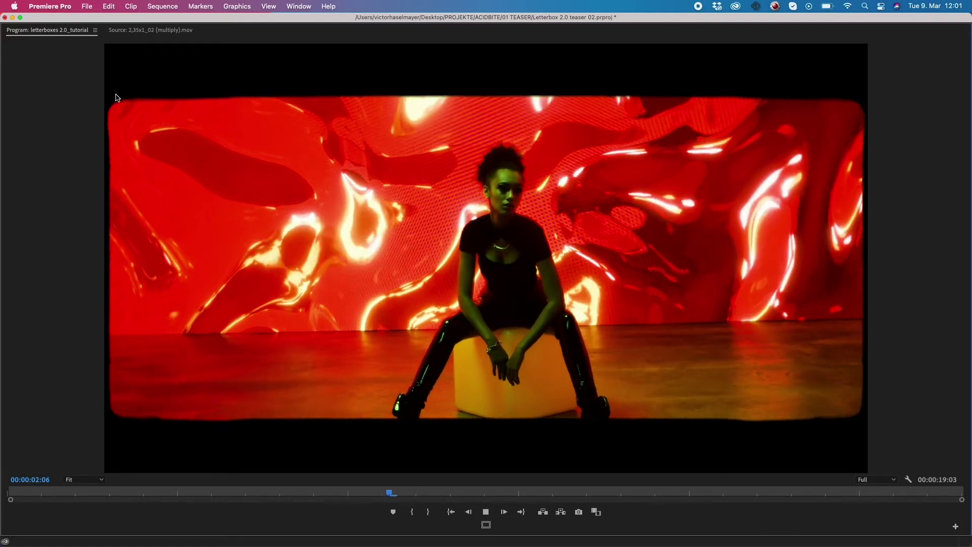
pyautogui.press('space')
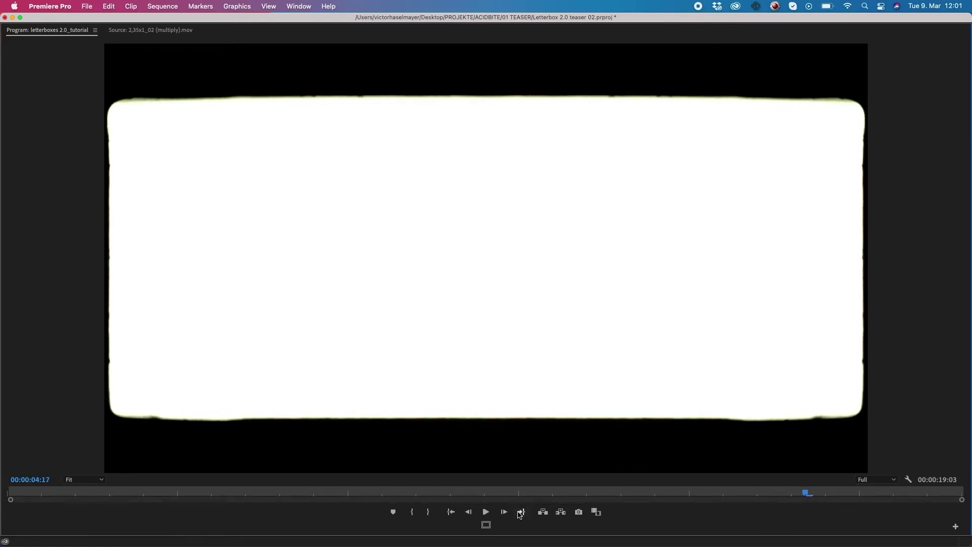
# Examine the edges and lower corner of the 2,35x1 frame at 100% and 200% magnification, then restore the Fit view and the normal panel layout
pyautogui.click(877, 484)
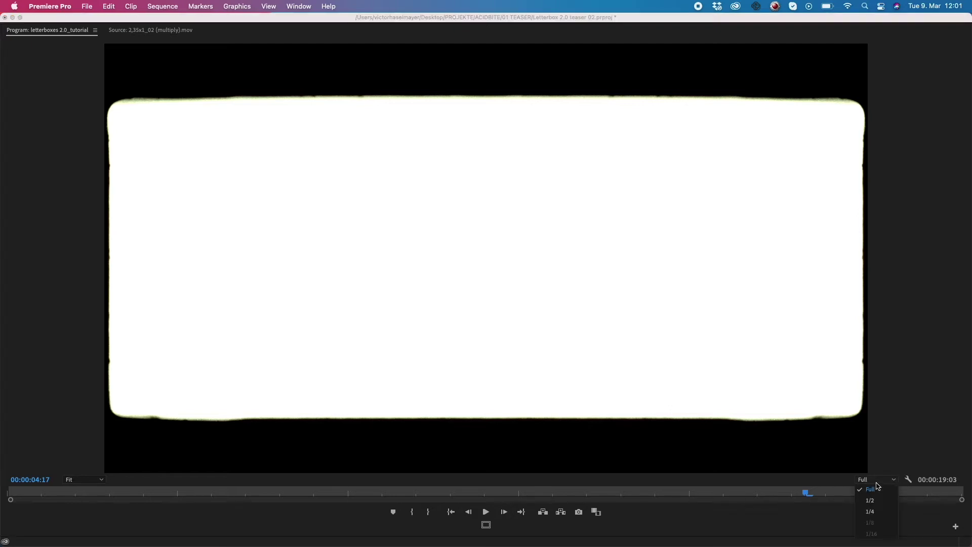
pyautogui.click(83, 481)
pyautogui.click(80, 437)
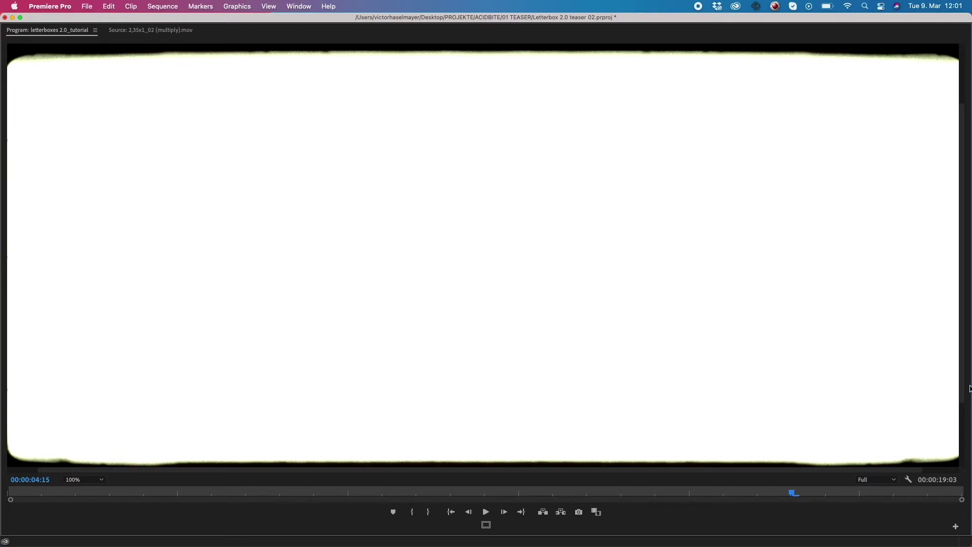
pyautogui.scroll(-5, 970, 388)
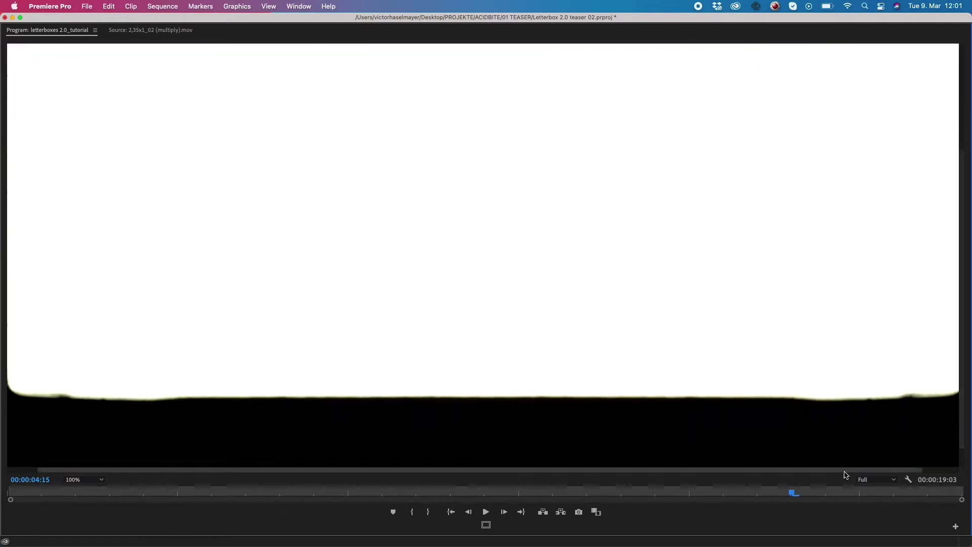
pyautogui.moveTo(842, 473); pyautogui.dragTo(921, 471)
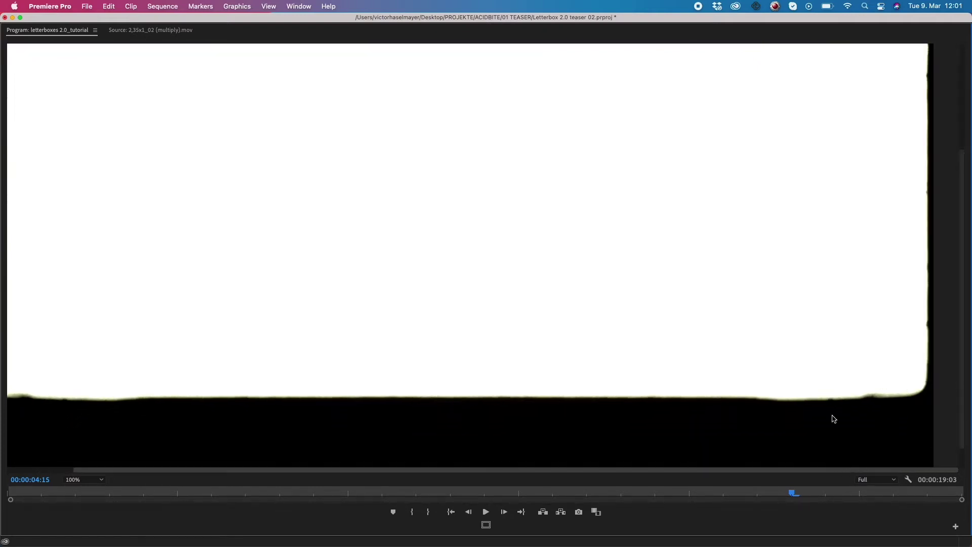
pyautogui.click(95, 481)
pyautogui.click(96, 460)
pyautogui.scroll(-5, 941, 385)
pyautogui.hscroll(5, 864, 456)
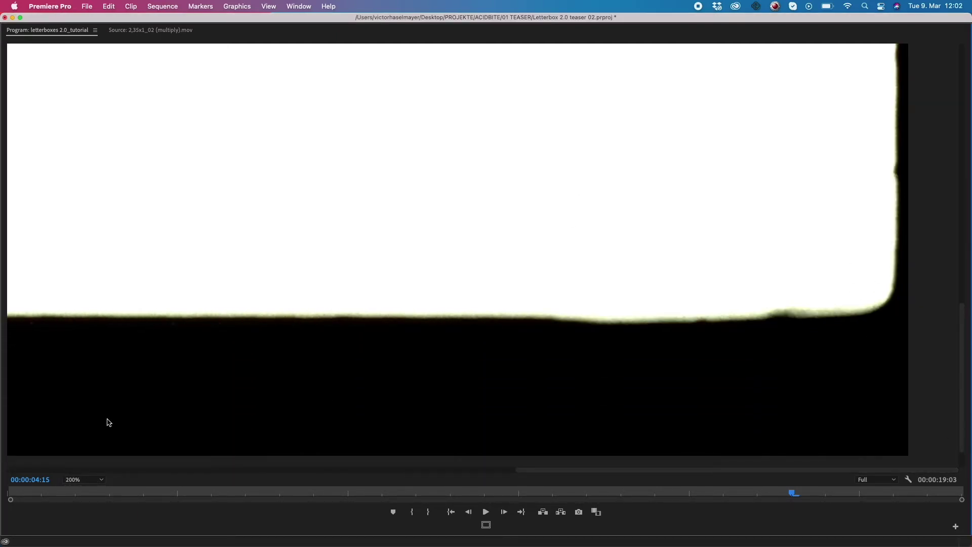
pyautogui.click(91, 480)
pyautogui.click(91, 379)
pyautogui.press('`')
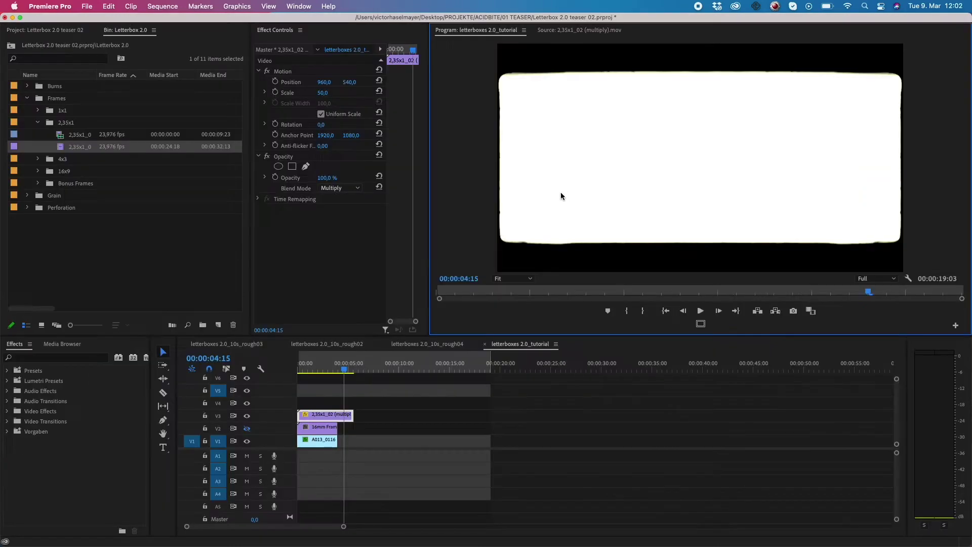
# Delete the 2,35x1 frame clip from track V3 and collapse its bin
pyautogui.click(324, 414)
pyautogui.press('Delete')
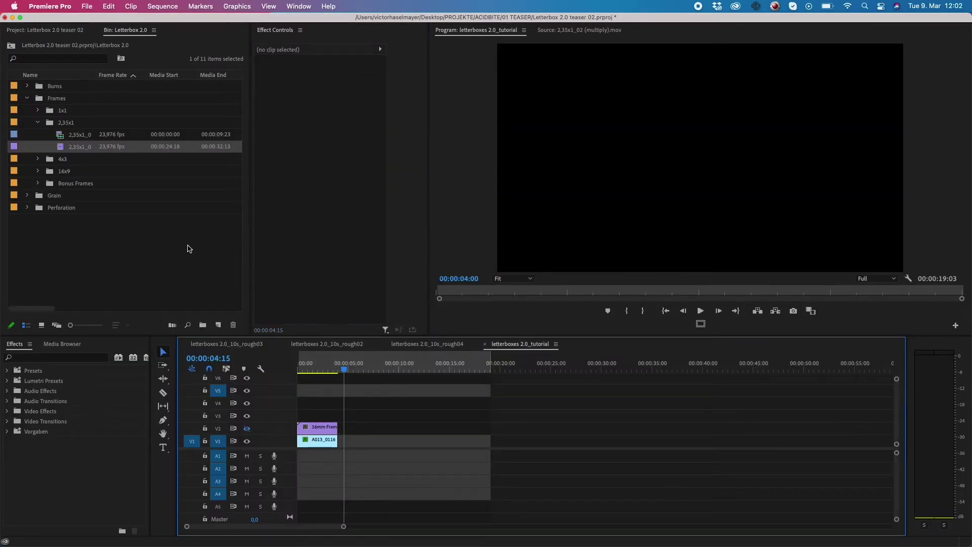
pyautogui.click(38, 122)
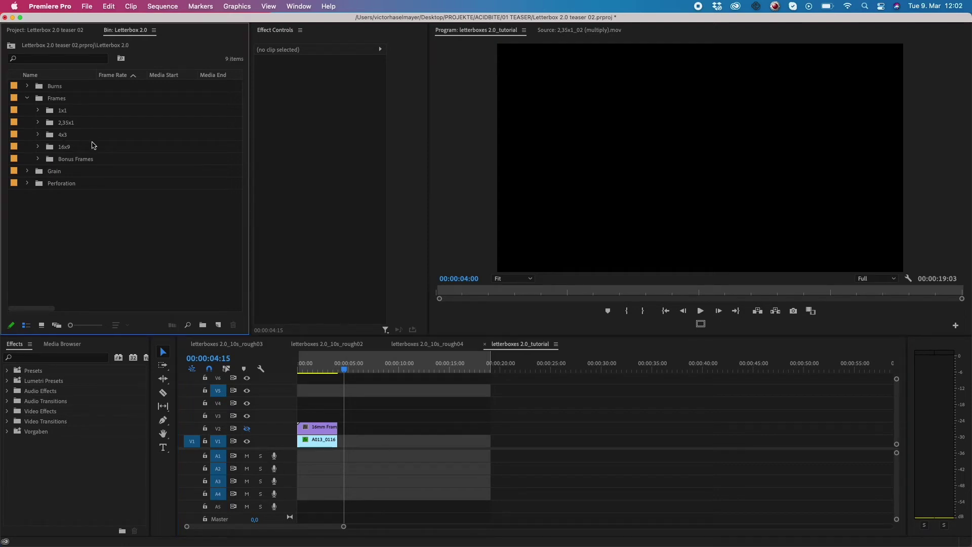
# Expand the Perforation bin, make track V2 visible and set its 16mm frame clip to the frame size
pyautogui.click(27, 184)
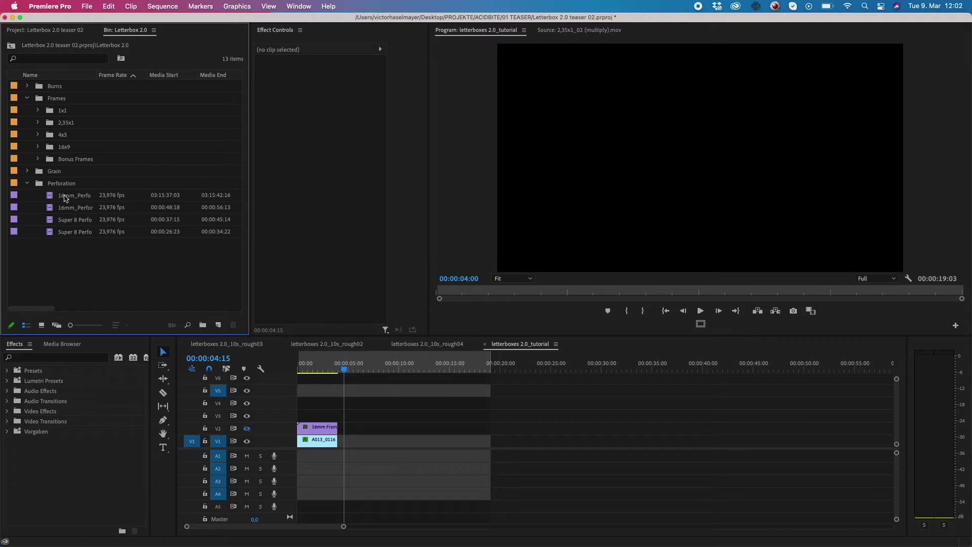
pyautogui.moveTo(319, 364); pyautogui.dragTo(285, 380)
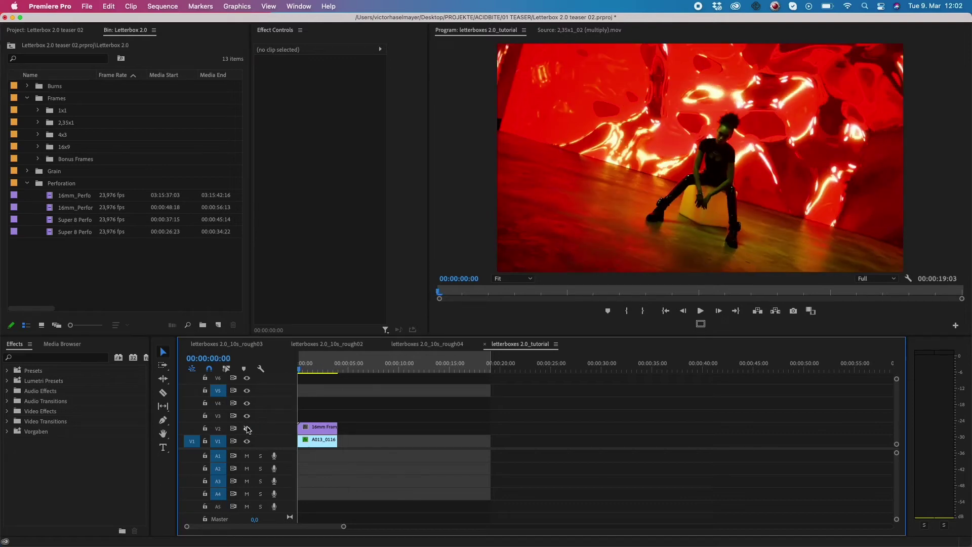
pyautogui.click(306, 366)
pyautogui.rightClick(311, 428)
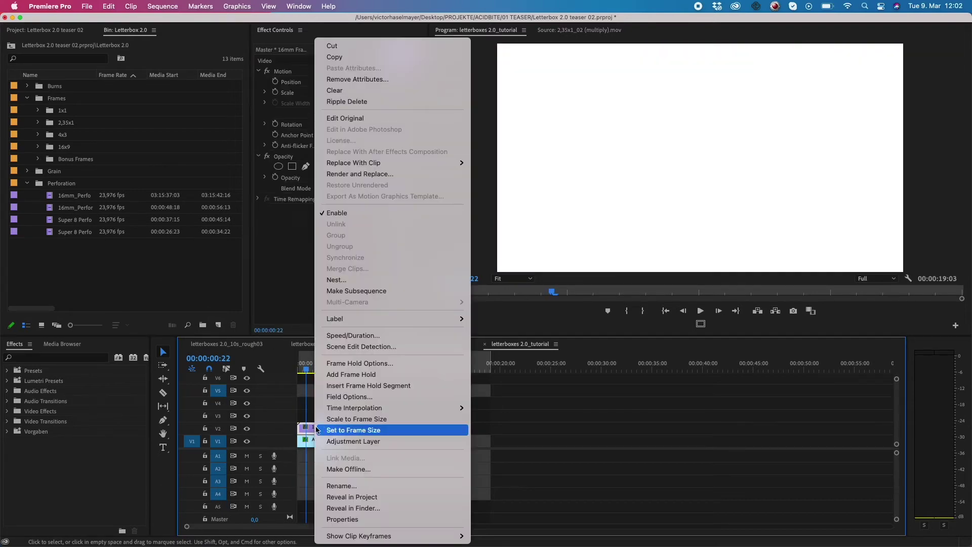
pyautogui.click(354, 430)
# Set the blend mode of the 16mm frame clip on V2 to Multiply
pyautogui.moveTo(304, 372); pyautogui.dragTo(301, 373)
pyautogui.click(339, 188)
pyautogui.click(339, 233)
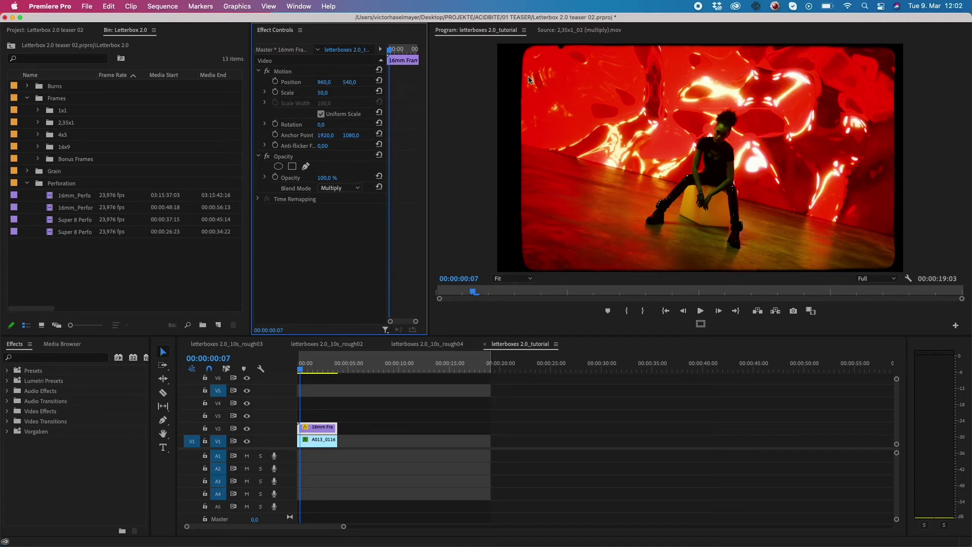
pyautogui.press('super+s')
# Preview the four 16mm and Super 8 perforation clips in the source monitor to compare their outlined and solid white holes
pyautogui.doubleClick(50, 195)
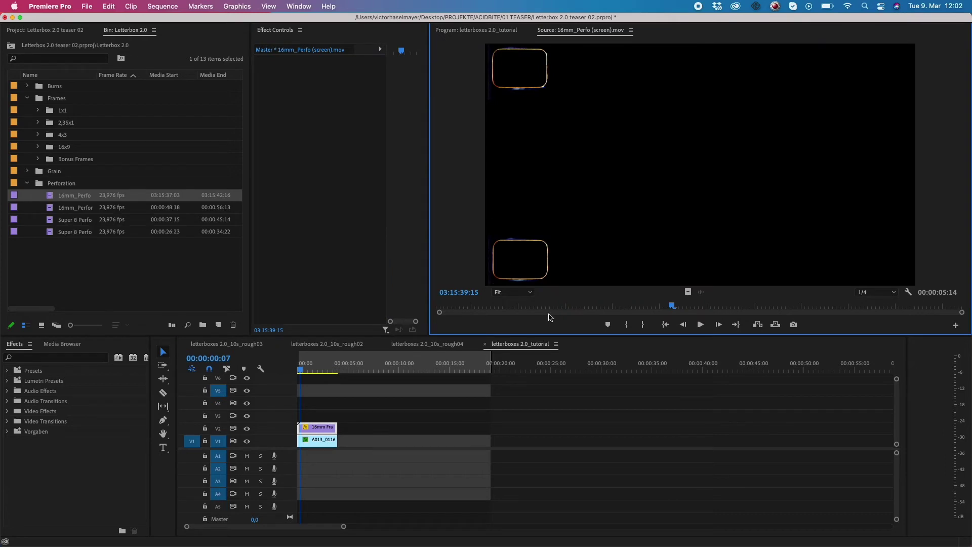
pyautogui.click(529, 307)
pyautogui.moveTo(529, 307); pyautogui.dragTo(644, 307)
pyautogui.doubleClick(52, 210)
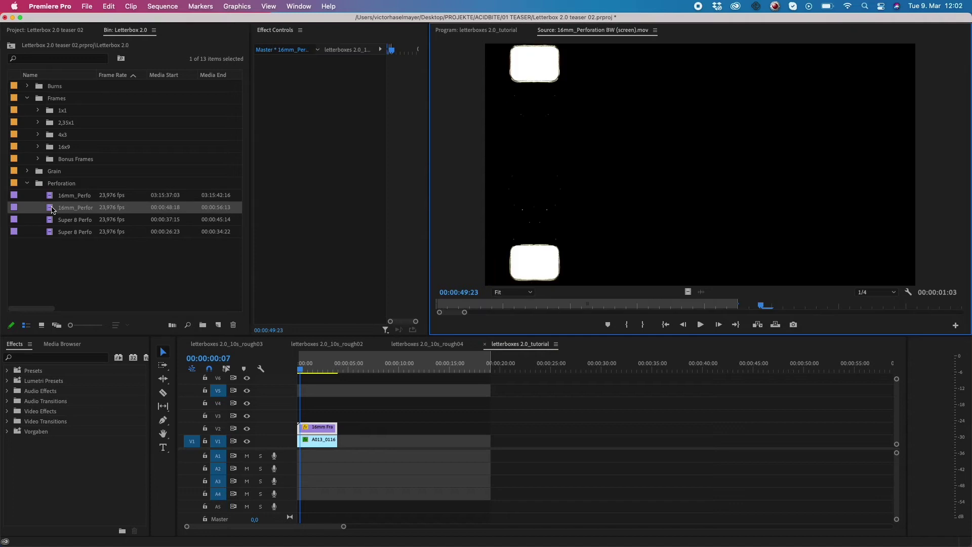
pyautogui.moveTo(509, 308); pyautogui.dragTo(546, 301)
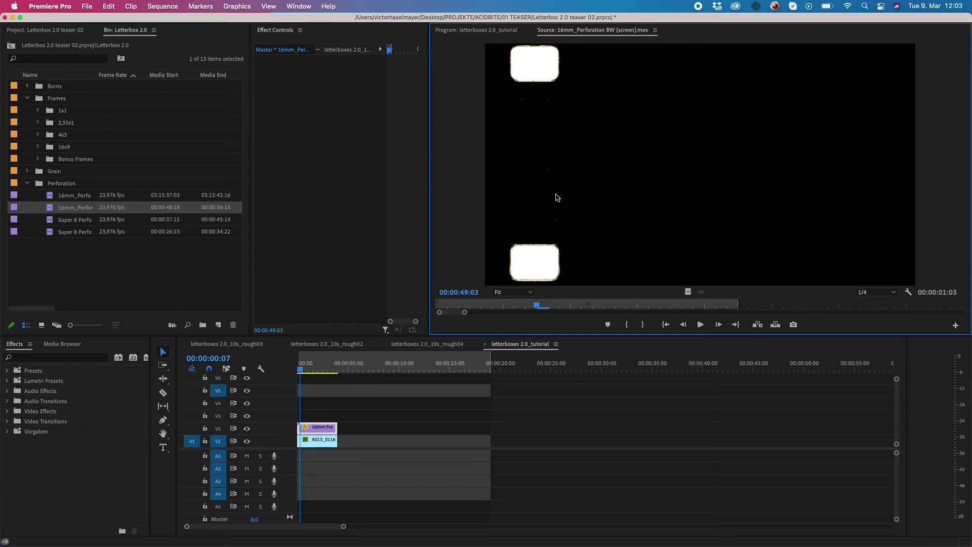
pyautogui.doubleClick(53, 222)
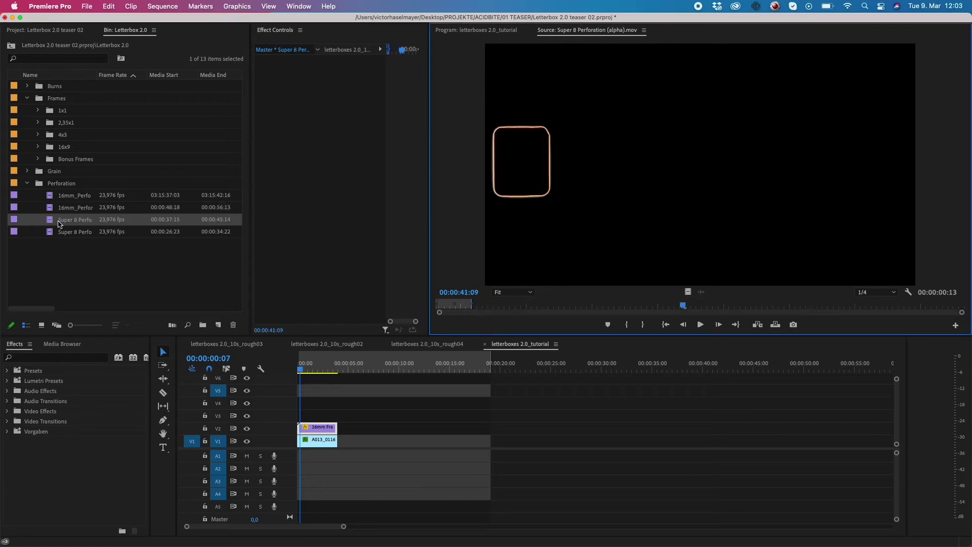
pyautogui.moveTo(681, 306); pyautogui.dragTo(603, 302)
pyautogui.doubleClick(53, 234)
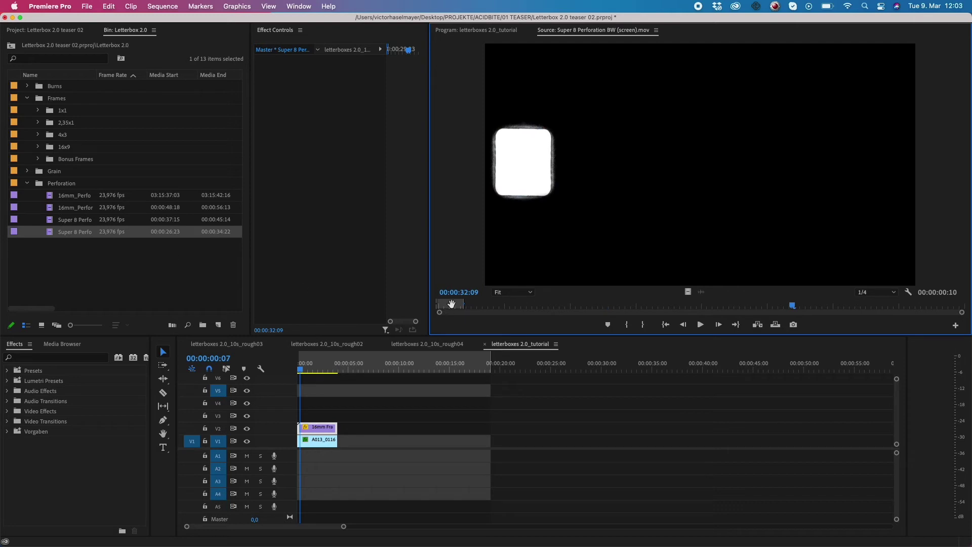
pyautogui.press('Home')
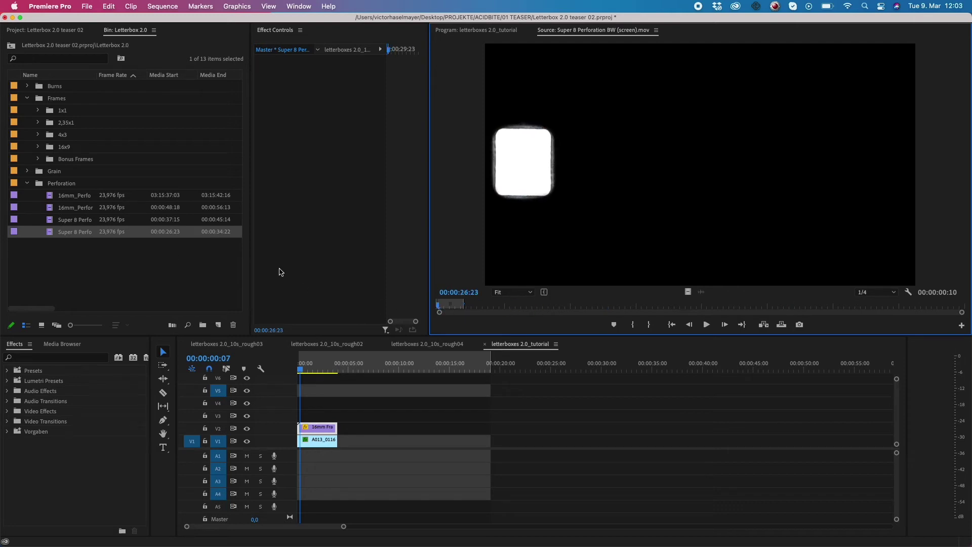
# Place 16mm_Perforation BW (screen).mov on track V3 at the sequence start, spanning the clips below it
pyautogui.doubleClick(52, 207)
pyautogui.click(51, 208)
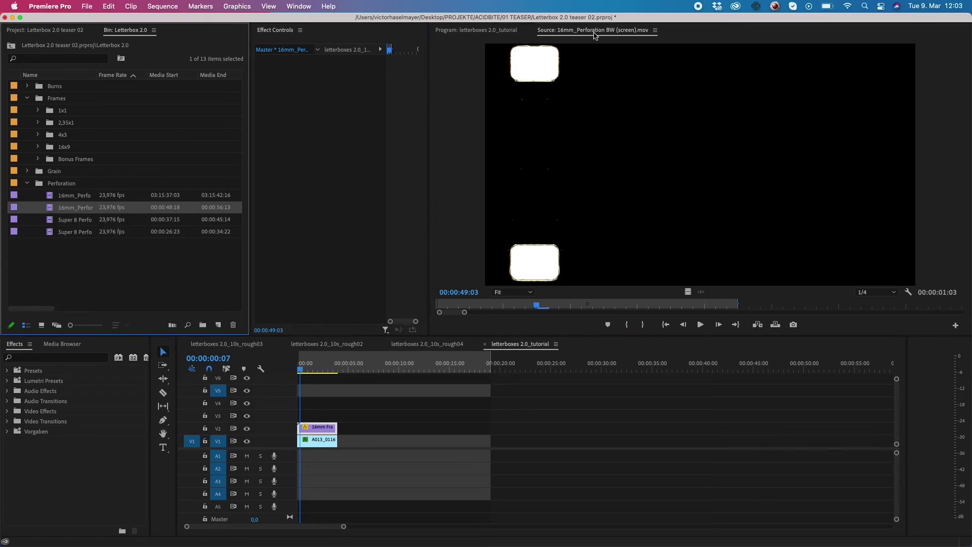
pyautogui.moveTo(51, 208); pyautogui.dragTo(337, 414)
pyautogui.click(324, 419)
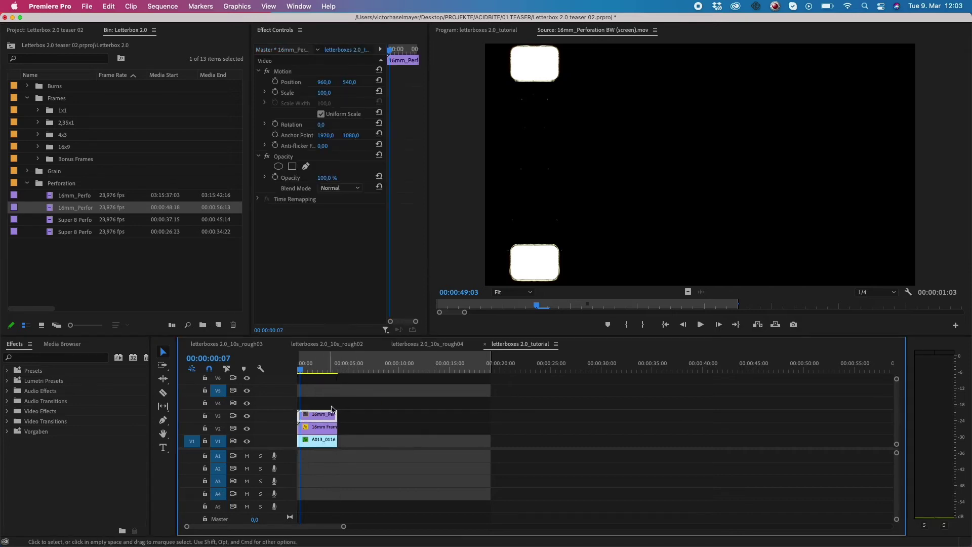
# Set the blend mode of the 16mm perforation clip on V3 to Screen and show the sequence around 00:00:01:05
pyautogui.click(344, 188)
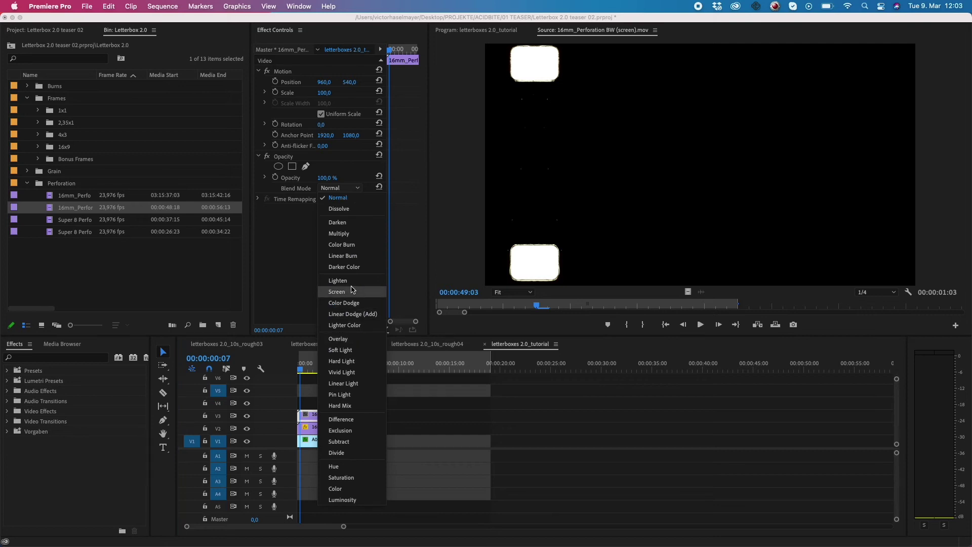
pyautogui.click(337, 292)
pyautogui.click(310, 371)
# Set the 16mm perforation clip on V3 to the frame size and check it at several points in the sequence
pyautogui.rightClick(313, 414)
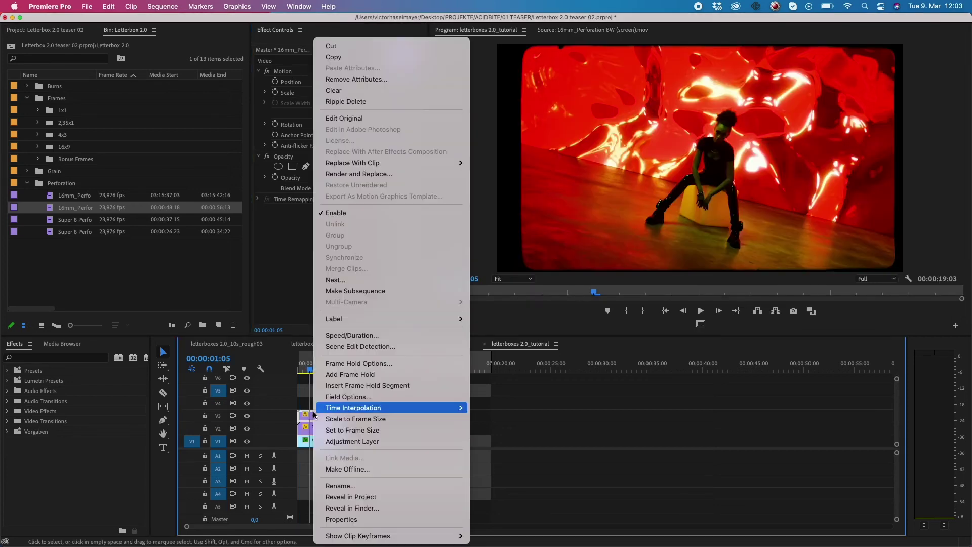
pyautogui.click(354, 430)
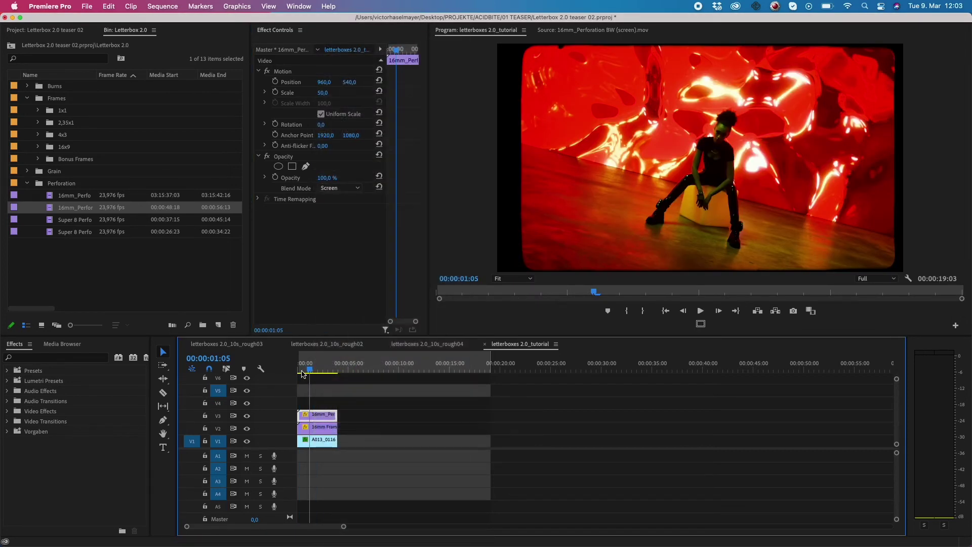
pyautogui.click(308, 371)
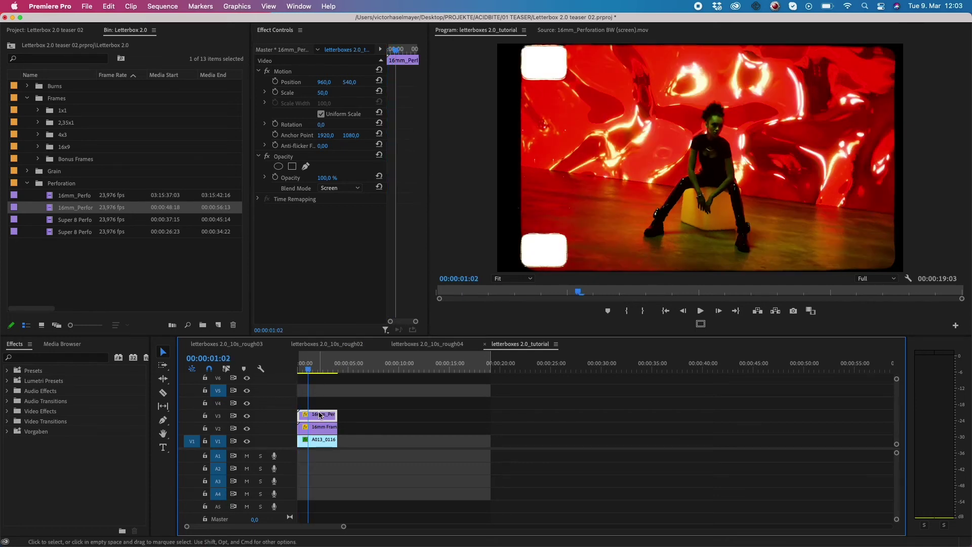
pyautogui.click(319, 408)
pyautogui.click(310, 370)
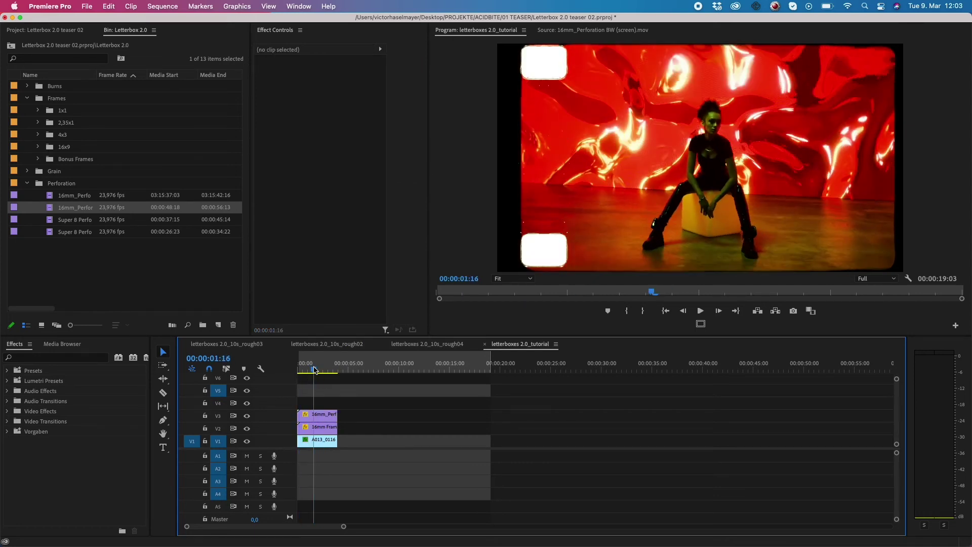
pyautogui.click(313, 370)
# Scale the 16mm perforation clip to 67, set its horizontal position to 986, and play the sequence
pyautogui.click(327, 414)
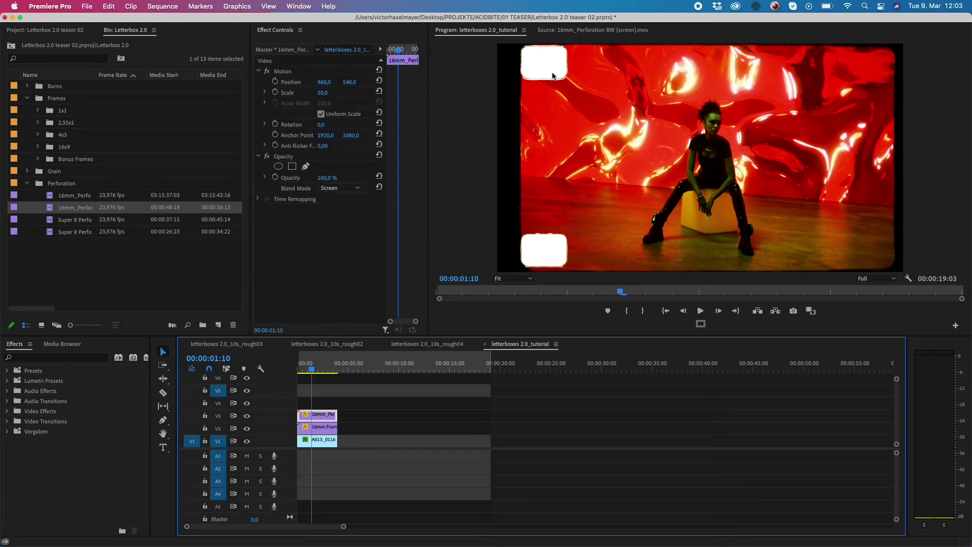
pyautogui.moveTo(326, 82); pyautogui.dragTo(217, 83)
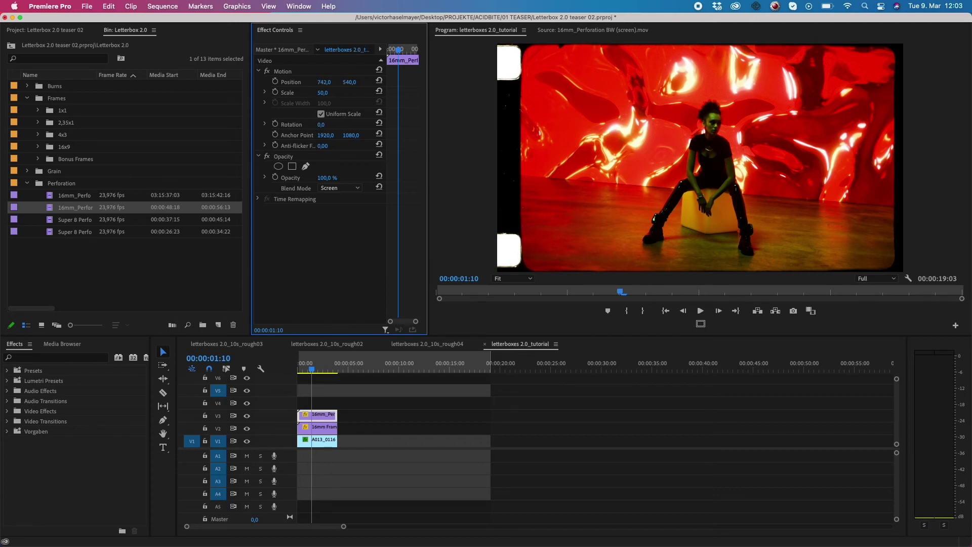
pyautogui.moveTo(323, 93)
pyautogui.mouseDown()
pyautogui.moveTo(365, 82)
pyautogui.moveTo(330, 93)
pyautogui.mouseUp()
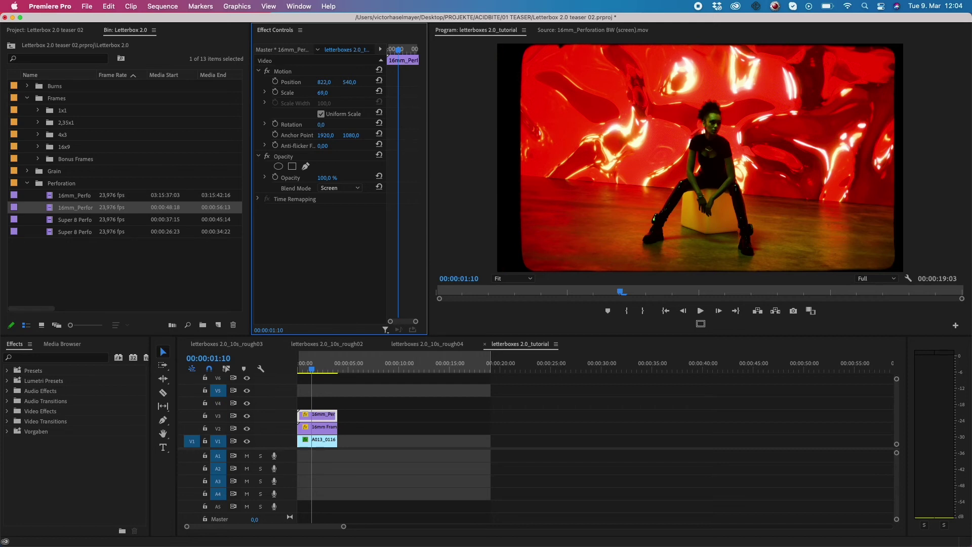
pyautogui.moveTo(324, 83); pyautogui.dragTo(379, 82)
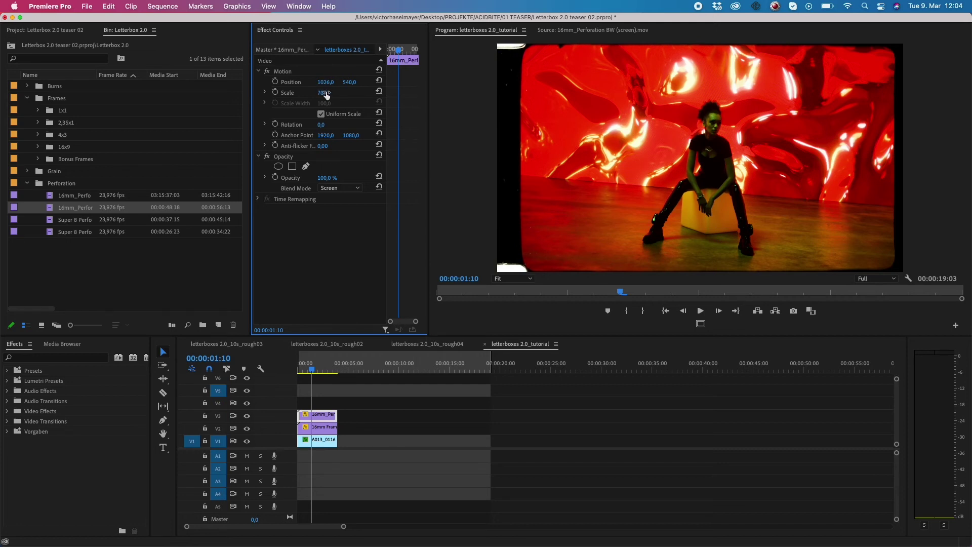
pyautogui.moveTo(323, 93); pyautogui.dragTo(304, 83)
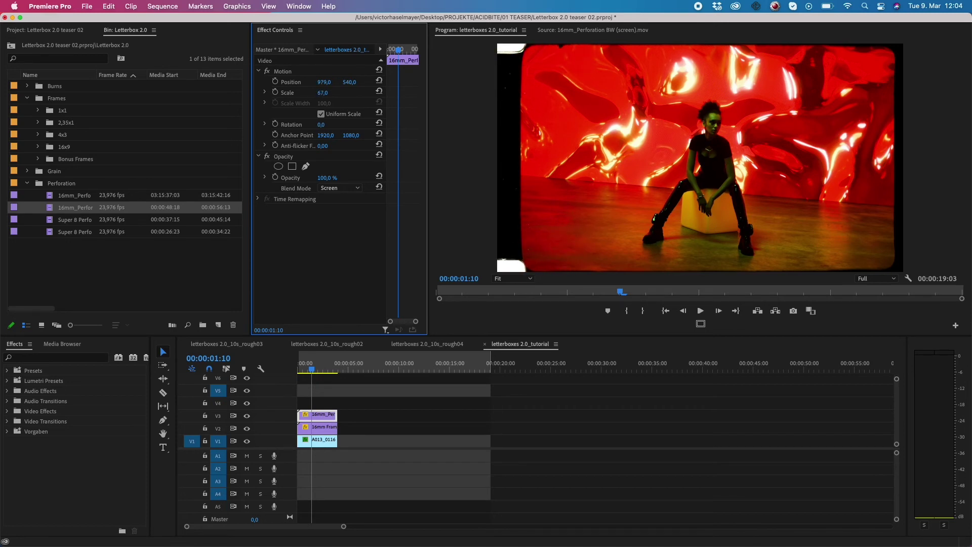
pyautogui.press('space')
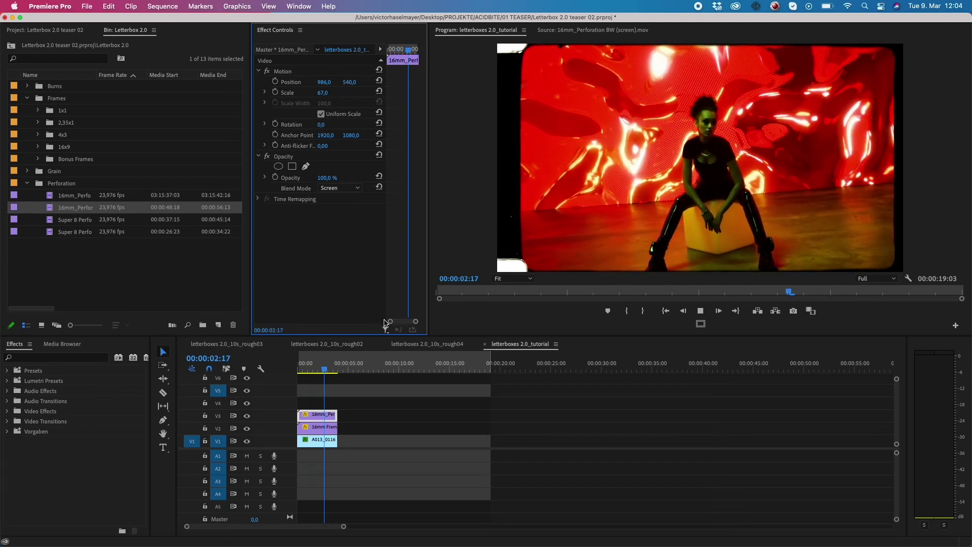
pyautogui.press('space')
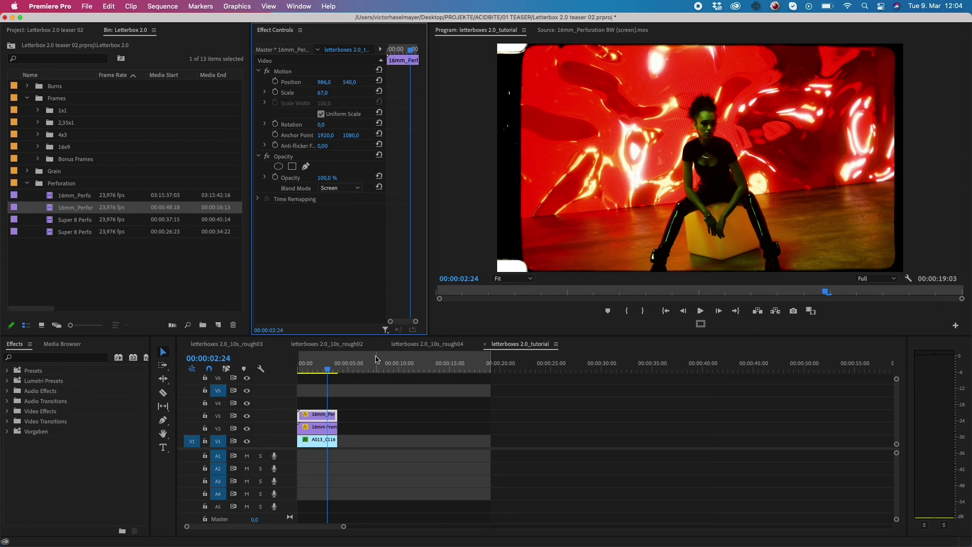
# Replace the 16mm perforation clip on V3 with Super 8 Perforation (alpha).mov, aligned to the sequence start
pyautogui.moveTo(353, 398); pyautogui.dragTo(320, 415)
pyautogui.press('Delete')
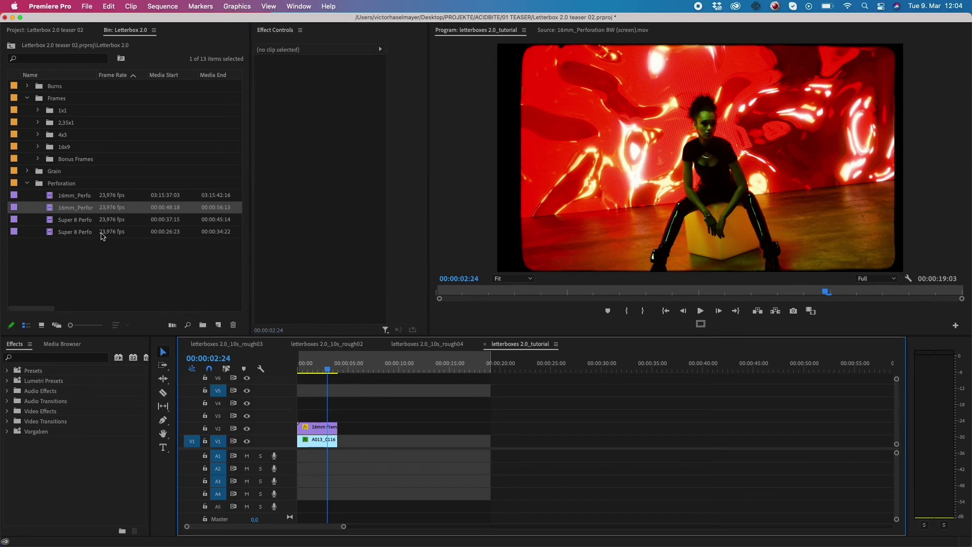
pyautogui.doubleClick(53, 222)
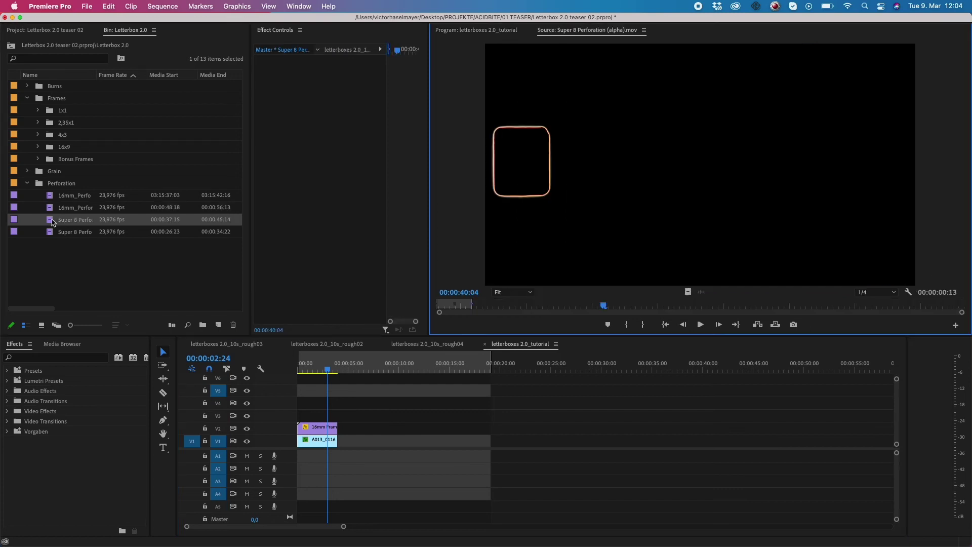
pyautogui.moveTo(52, 223); pyautogui.dragTo(337, 414)
pyautogui.click(305, 369)
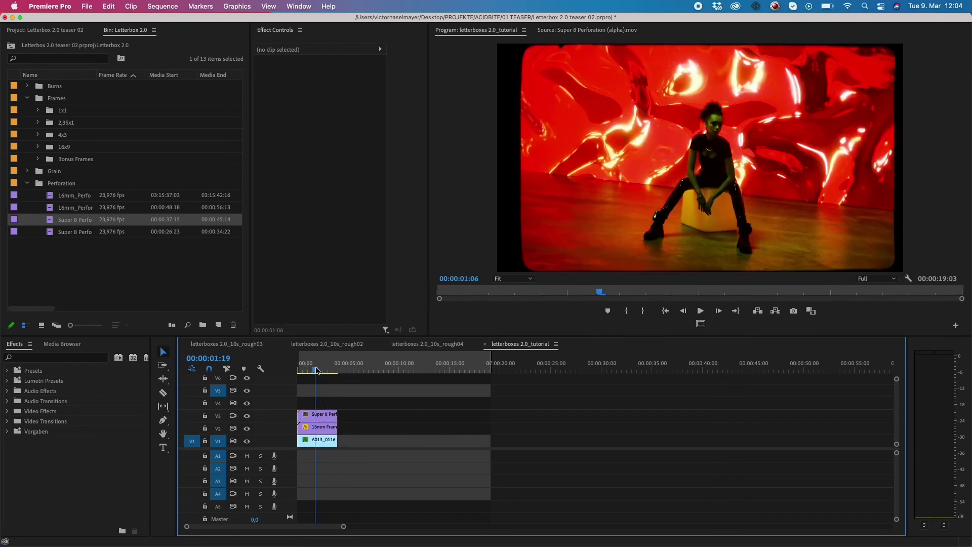
# Set the Super 8 perforation clip on V3 to the frame size and its horizontal position to 850
pyautogui.rightClick(320, 415)
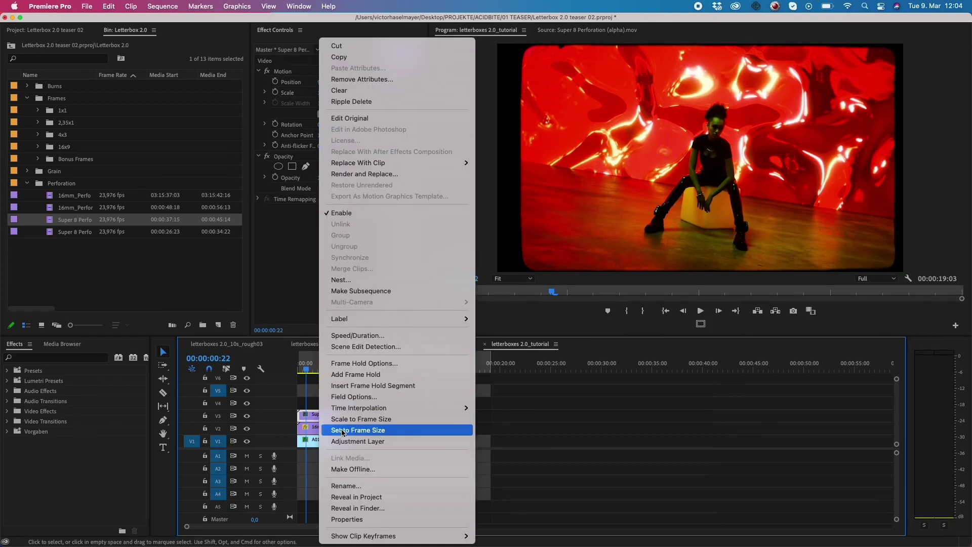
pyautogui.click(324, 432)
pyautogui.moveTo(315, 371)
pyautogui.mouseDown()
pyautogui.moveTo(333, 372)
pyautogui.moveTo(321, 370)
pyautogui.mouseUp()
pyautogui.moveTo(327, 86); pyautogui.dragTo(274, 86)
pyautogui.click(311, 369)
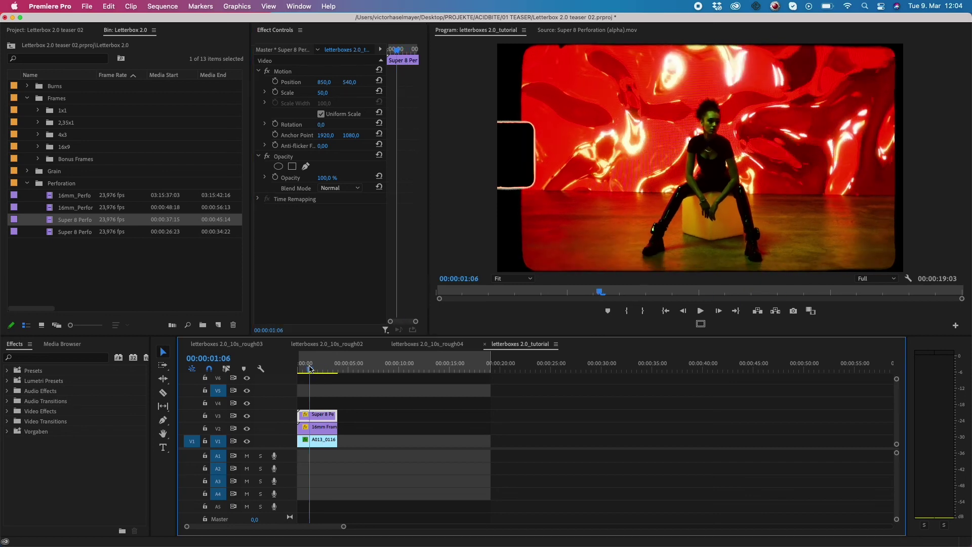
pyautogui.click(304, 360)
pyautogui.press('space')
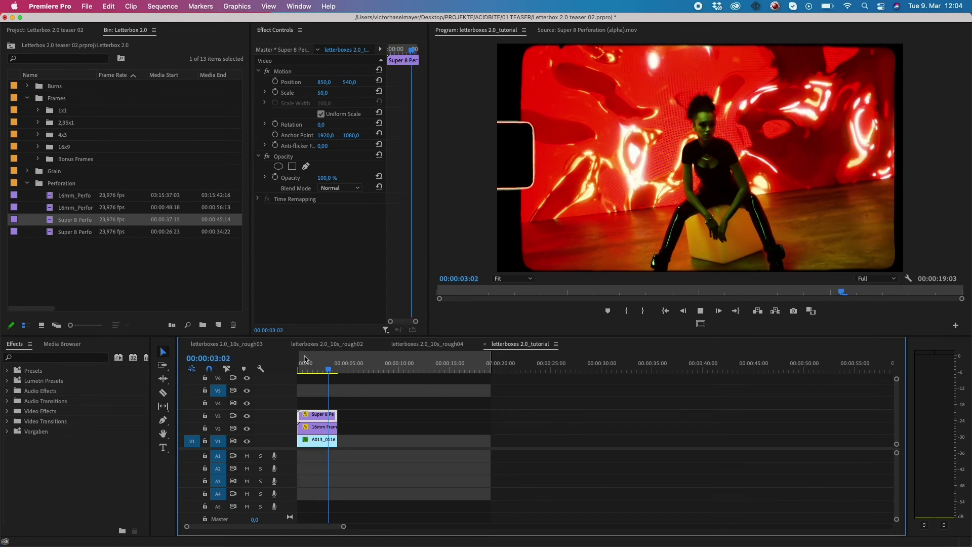
pyautogui.press('space')
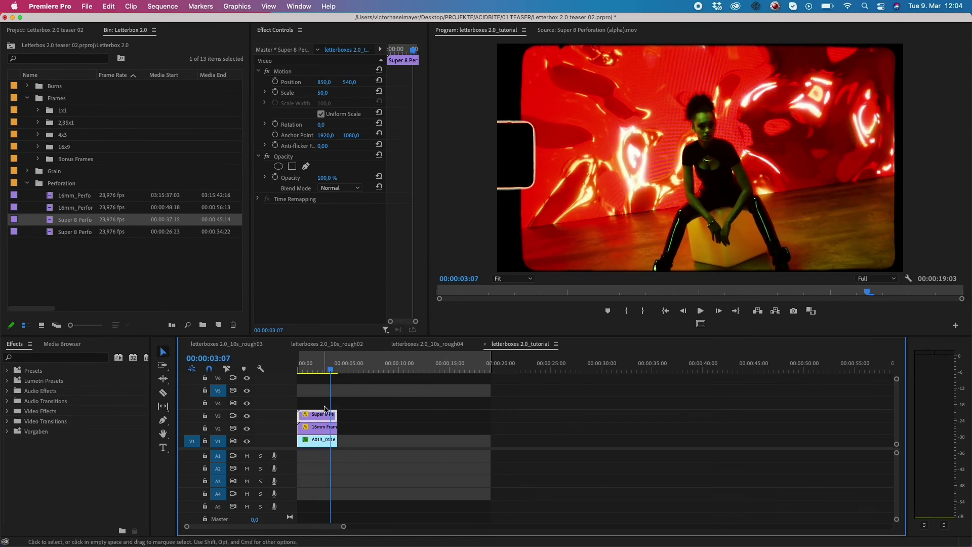
# Preview the 16mm Kodak 200T and Super 8 Kodak 200T 7213 grain overlays from the Grain bin
pyautogui.click(29, 184)
pyautogui.click(28, 172)
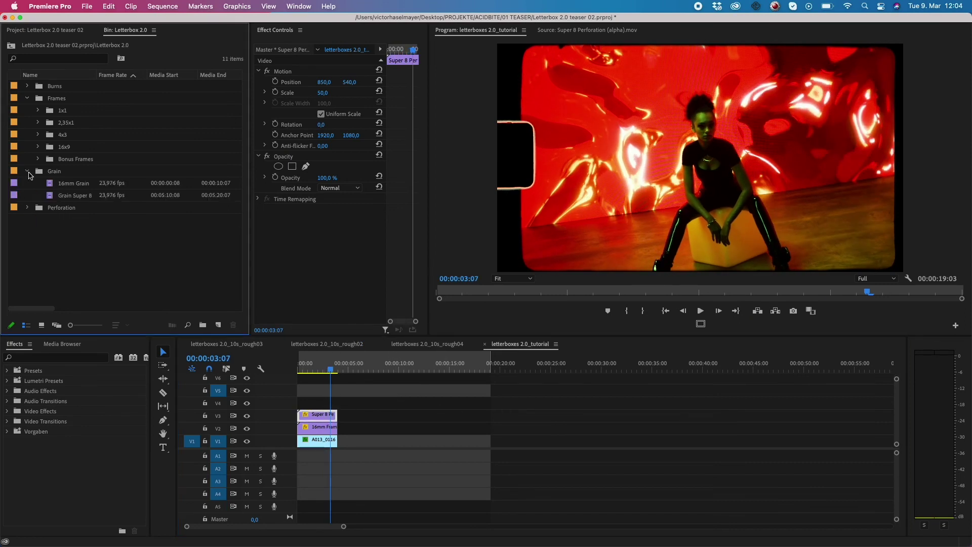
pyautogui.doubleClick(52, 185)
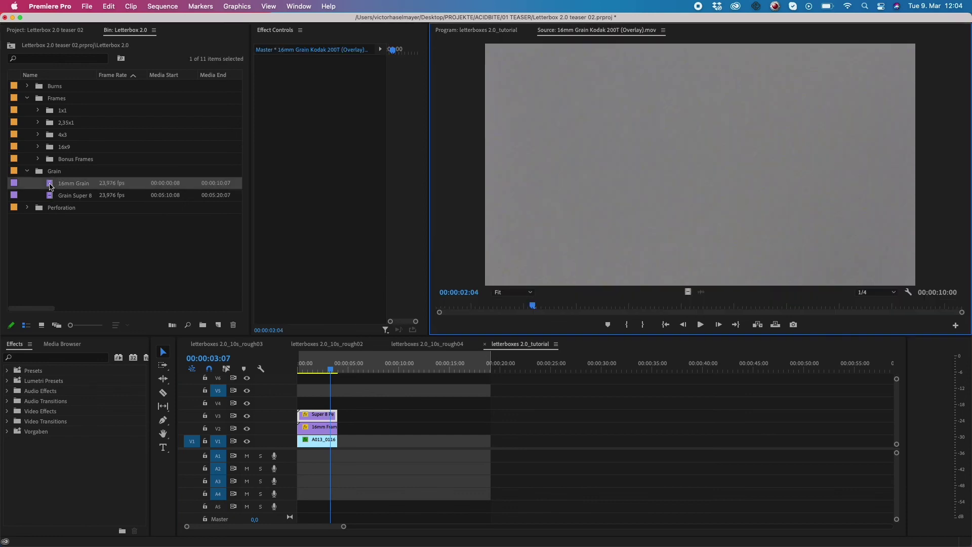
pyautogui.doubleClick(51, 194)
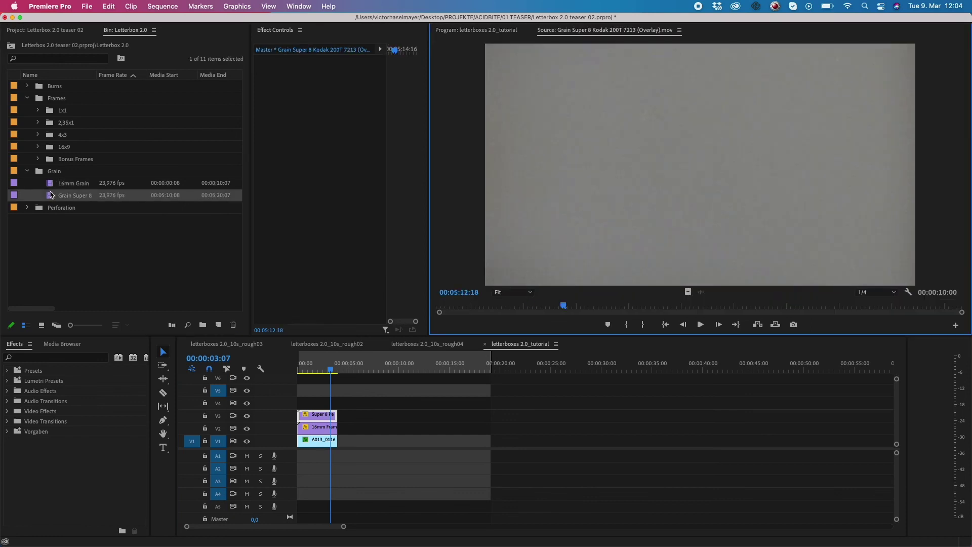
pyautogui.click(28, 172)
# Play 16mm Burn 17_V1-0016.mov and Filmburn10 (Screen).mov from the Burns bin in the source monitor
pyautogui.click(28, 96)
pyautogui.click(28, 87)
pyautogui.doubleClick(51, 98)
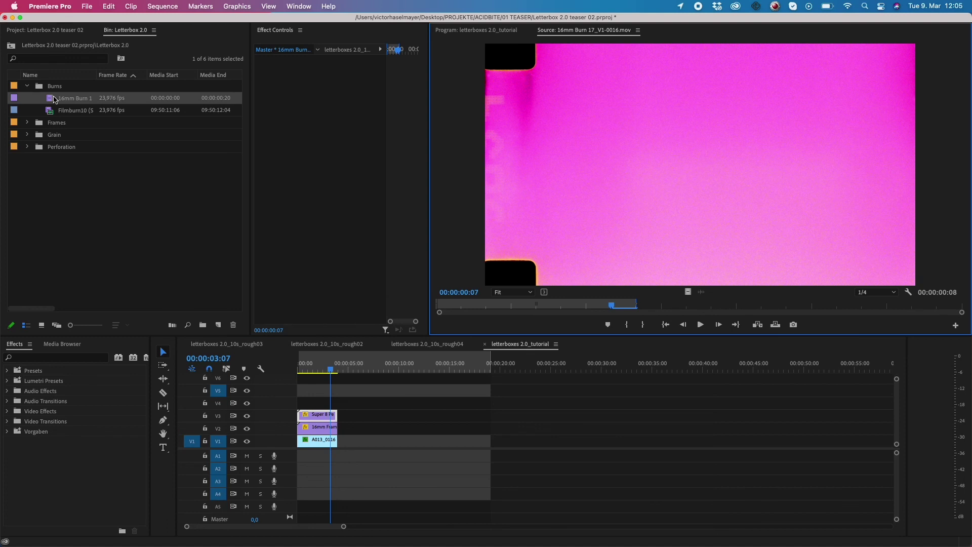
pyautogui.press('space')
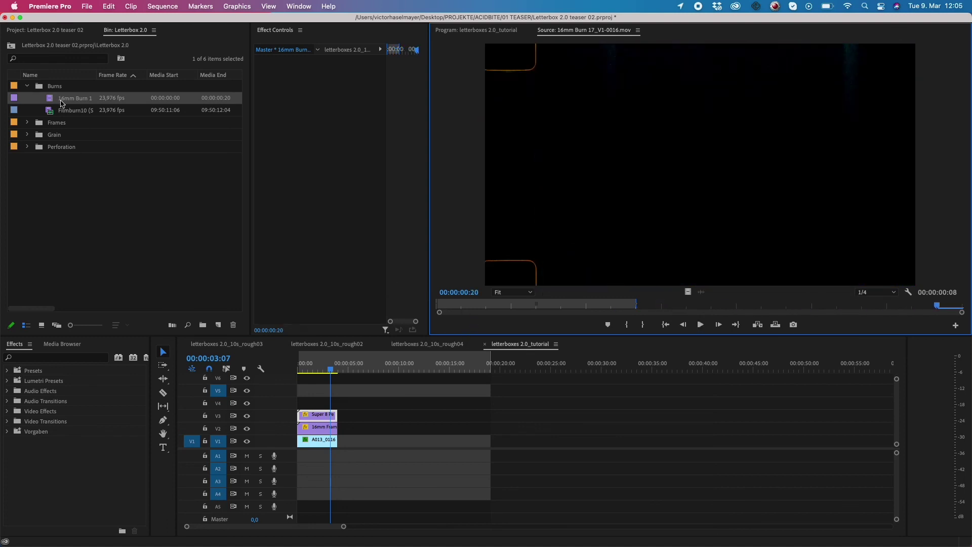
pyautogui.doubleClick(49, 111)
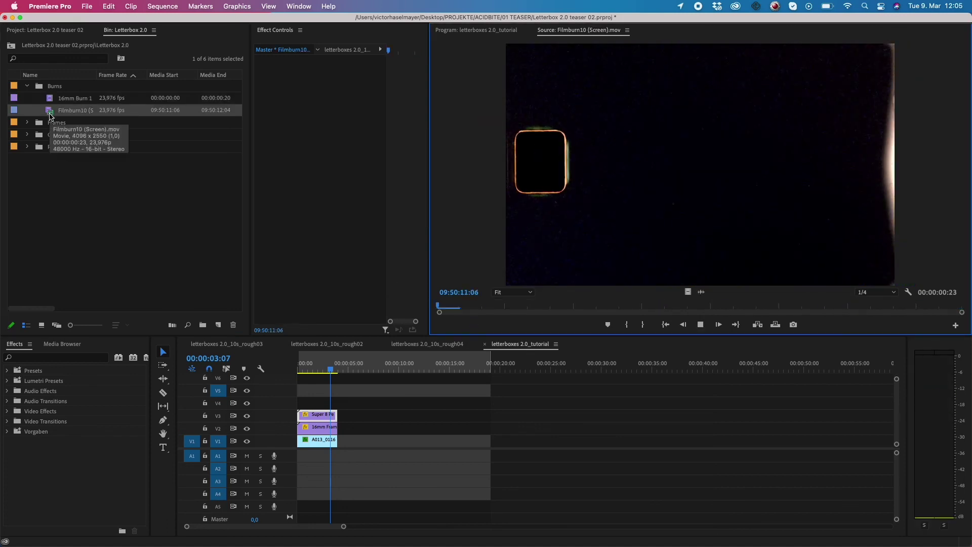
pyautogui.press('space')
pyautogui.click(218, 224)
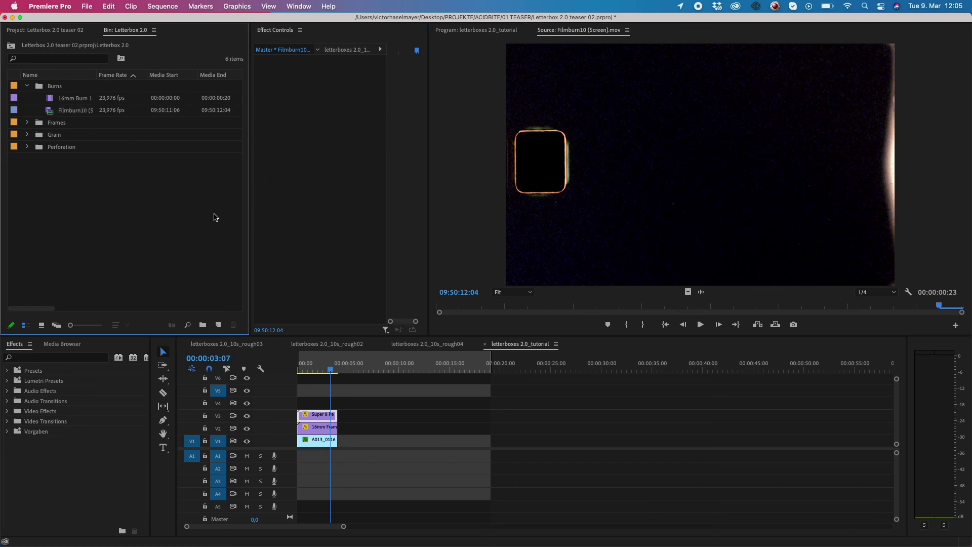
pyautogui.click(27, 86)
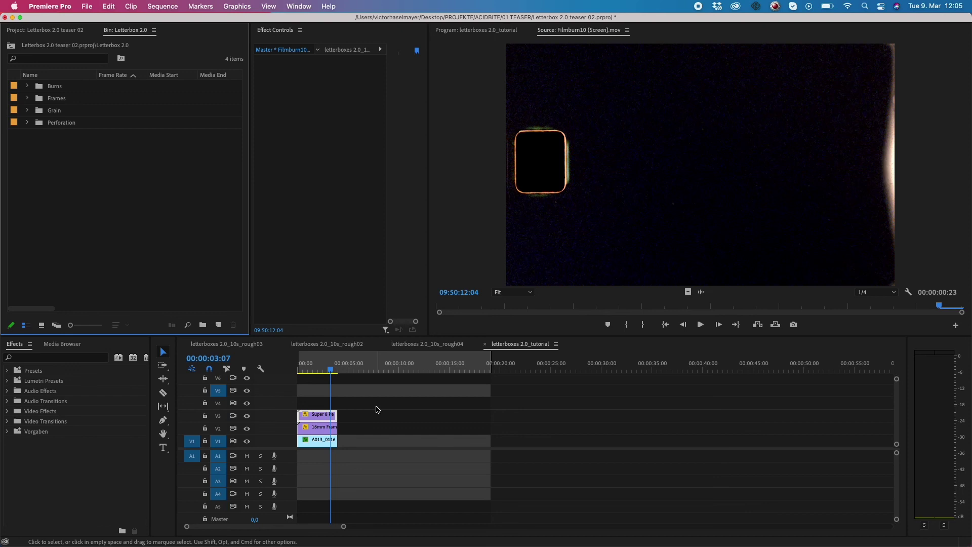
# Play the sequence from its start to review the Super 8 perforation and 16mm frame over the footage
pyautogui.moveTo(330, 369); pyautogui.dragTo(293, 370)
pyautogui.press('space')
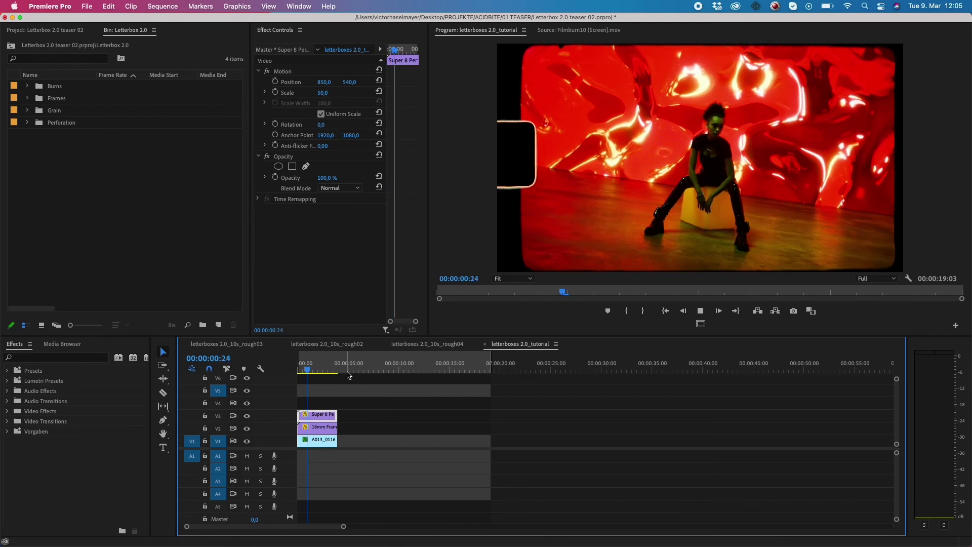
pyautogui.press('space')
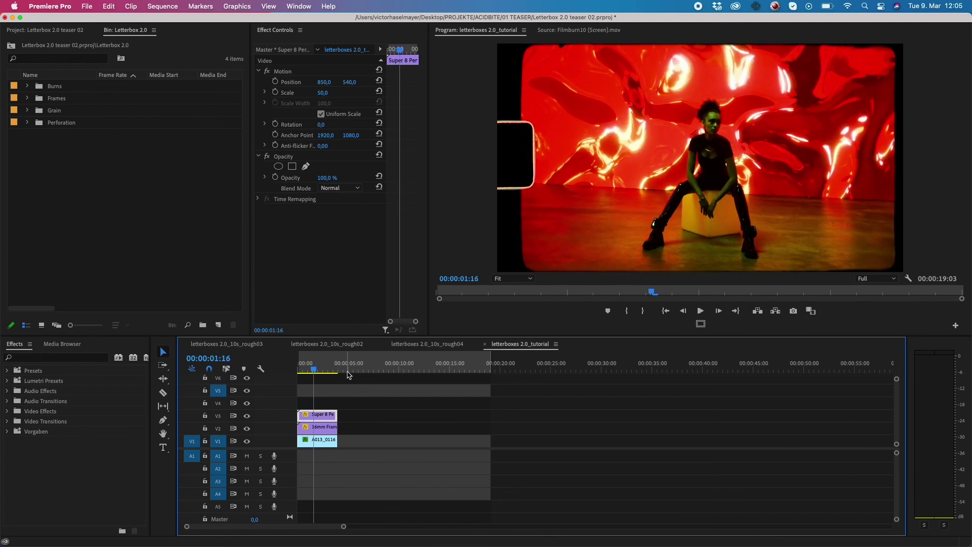